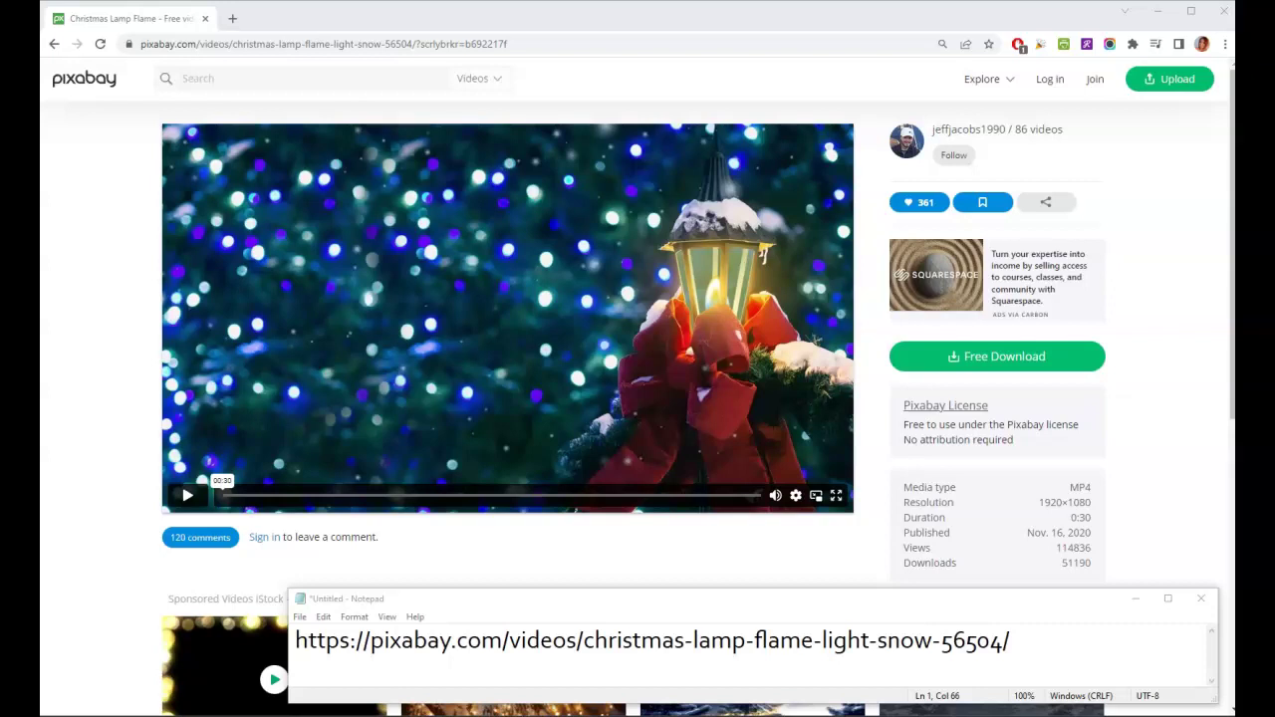
Step: Play the Christmas lamp video briefly and pause it to examine the flickering flame, snow and lights
click(186, 494)
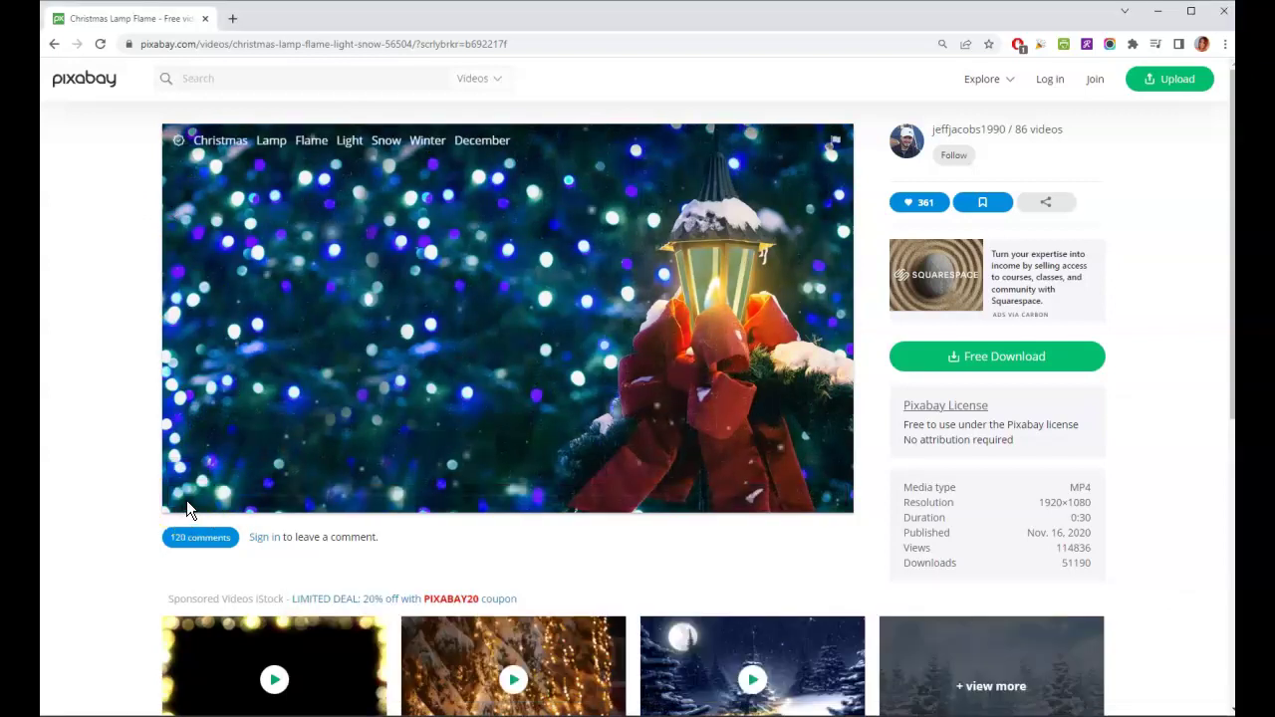
click(196, 506)
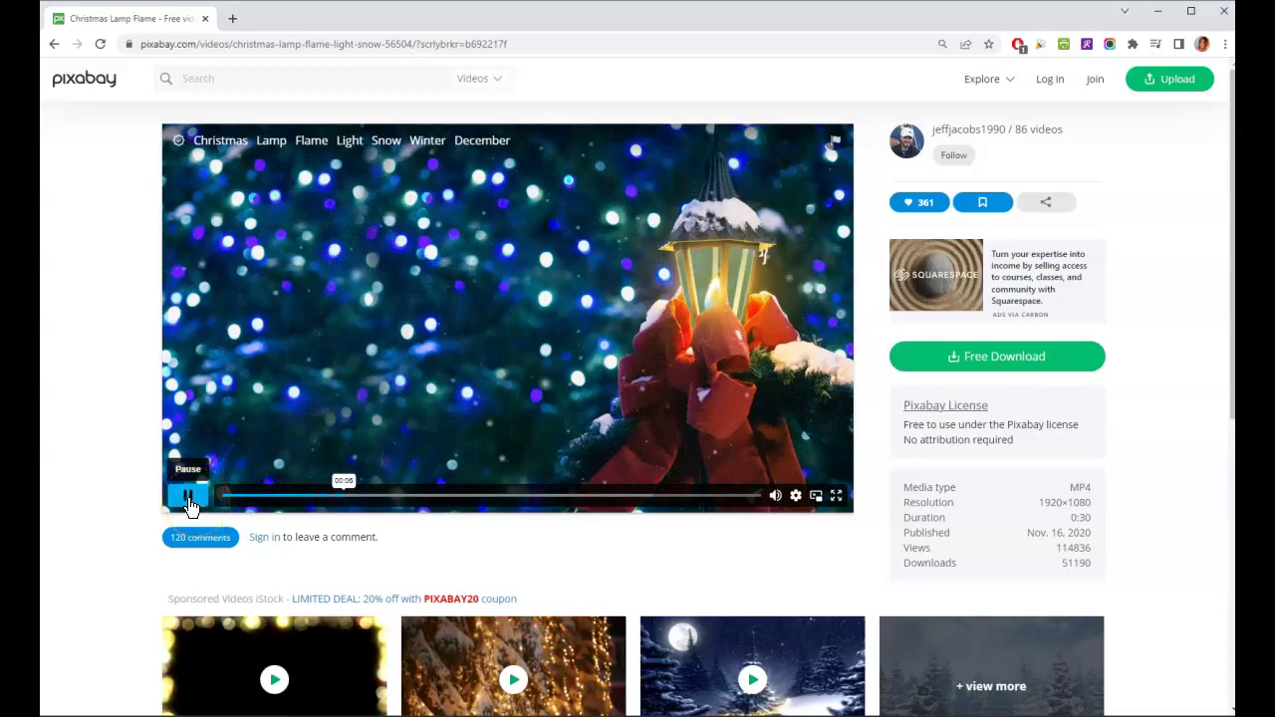
click(191, 506)
click(731, 286)
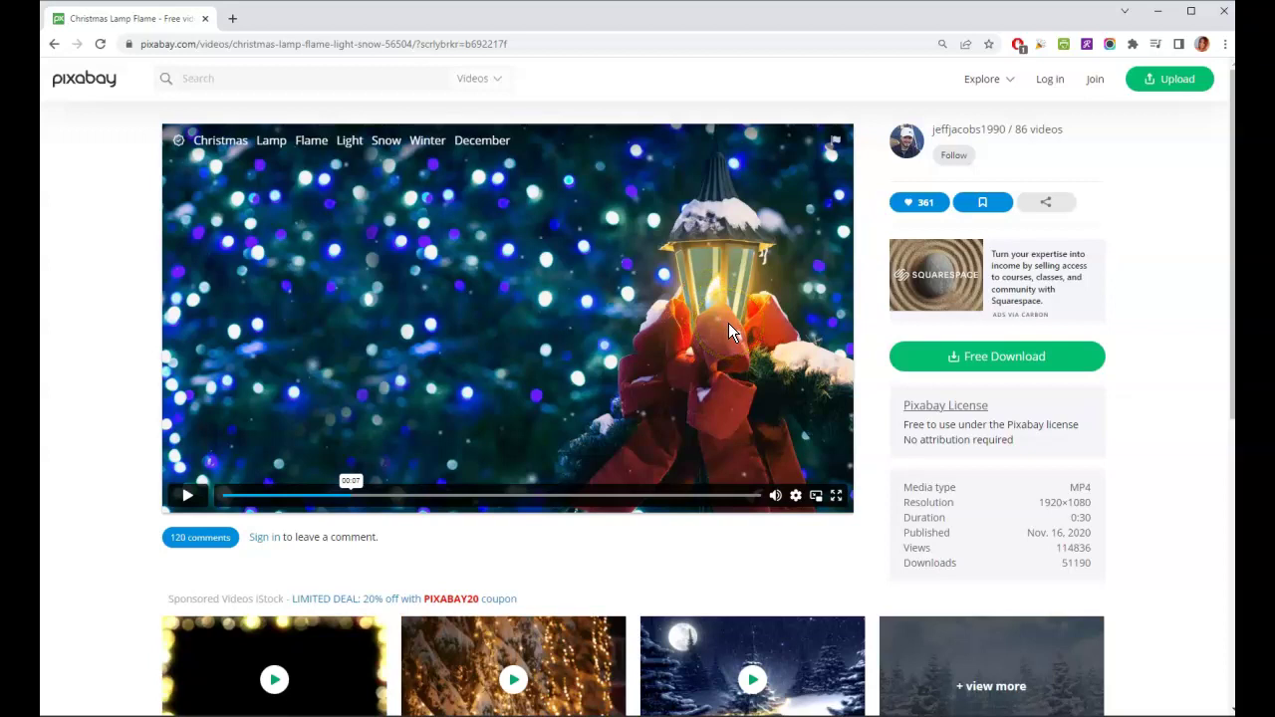
click(738, 295)
click(629, 194)
click(1175, 211)
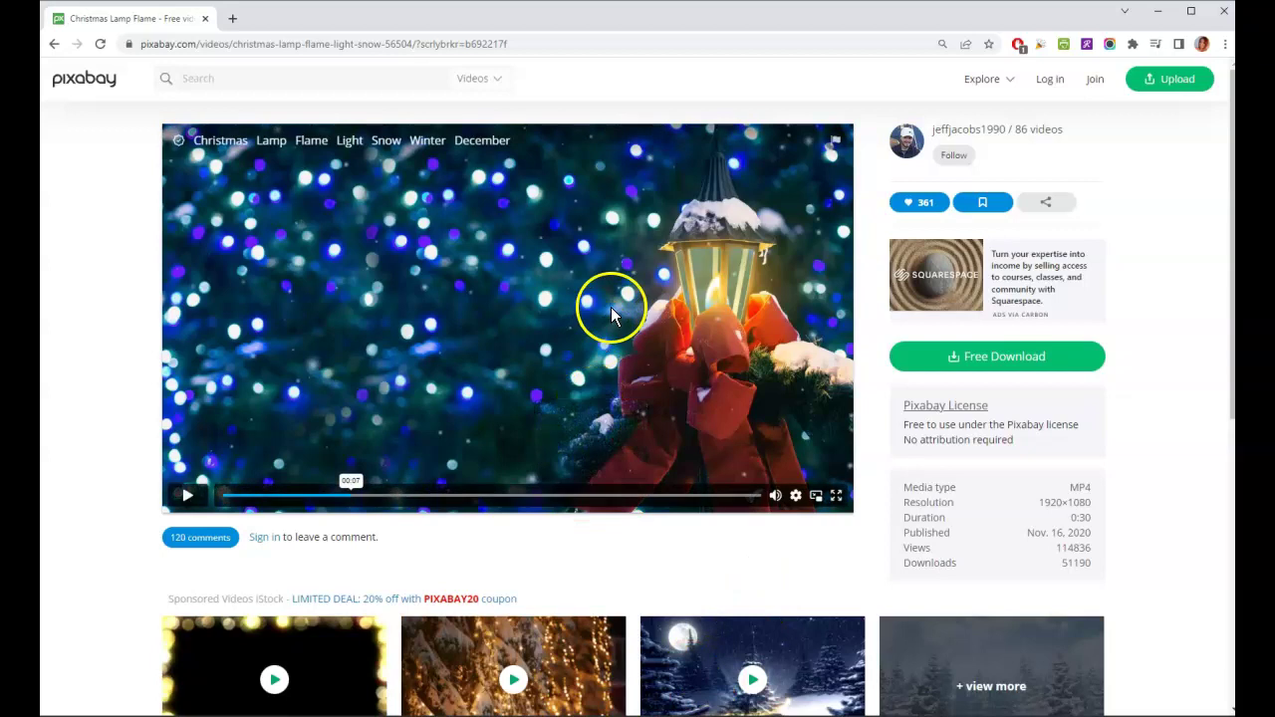
Step: Bring up the Notepad note with the video's link over the page and switch to Photoshop
click(408, 713)
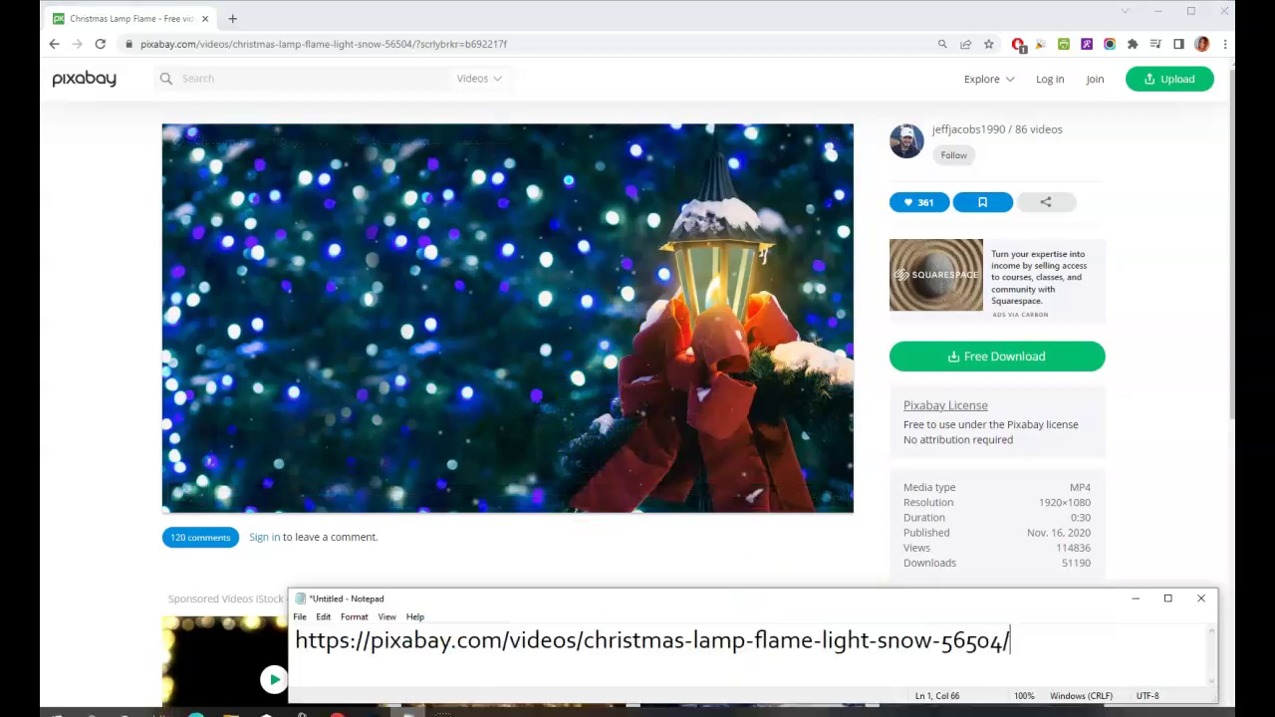
click(527, 575)
drag(527, 575, 525, 563)
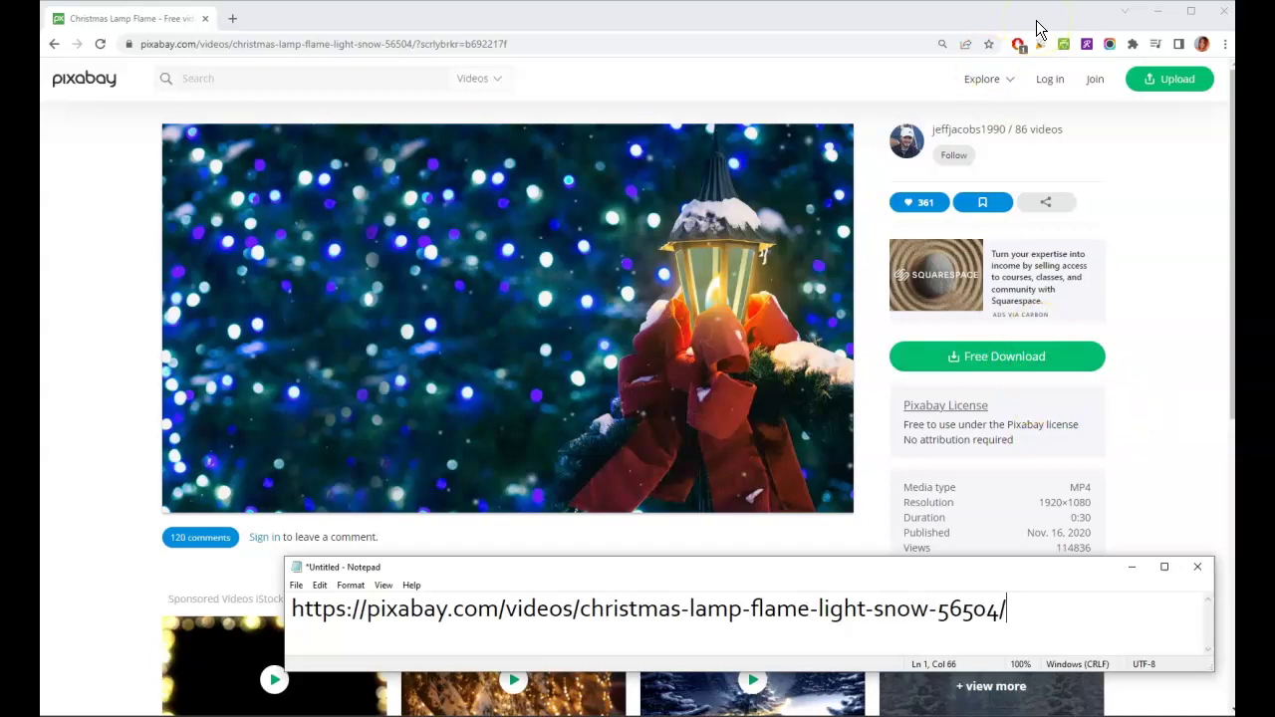
click(1159, 18)
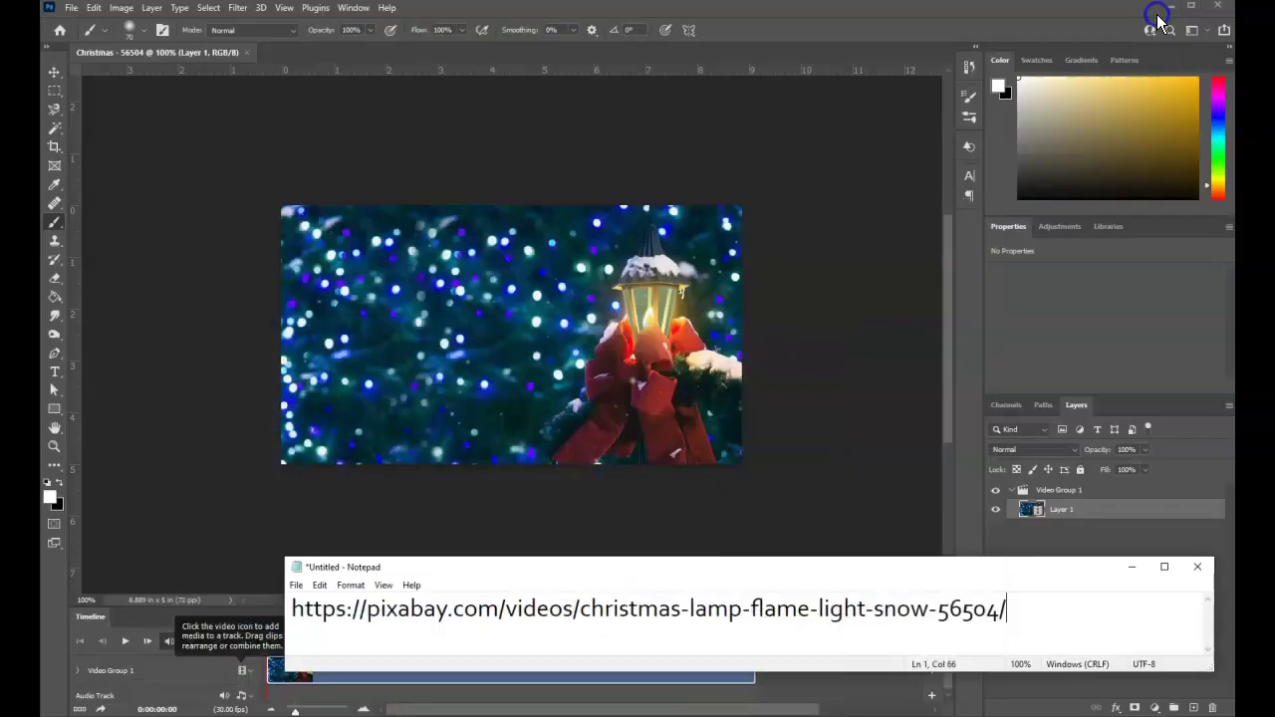
Step: Make the Timeline panel taller and check that Timeline is enabled among the available panels
click(70, 12)
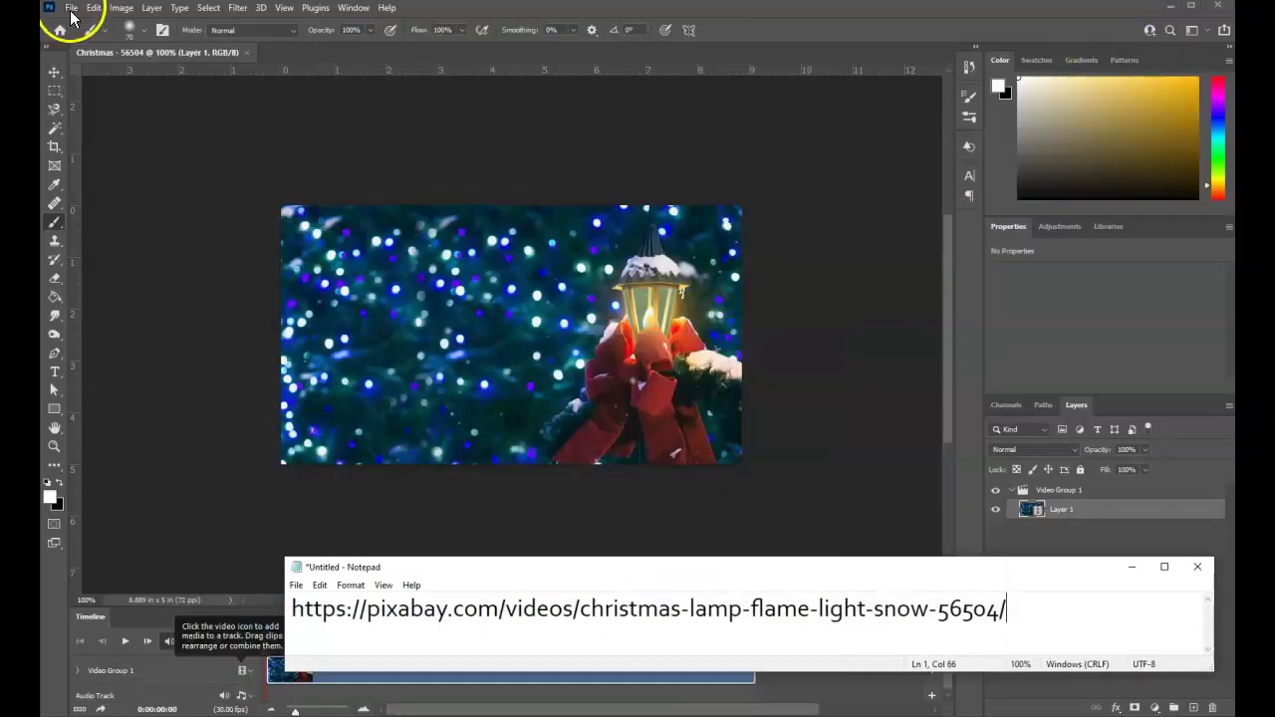
click(616, 24)
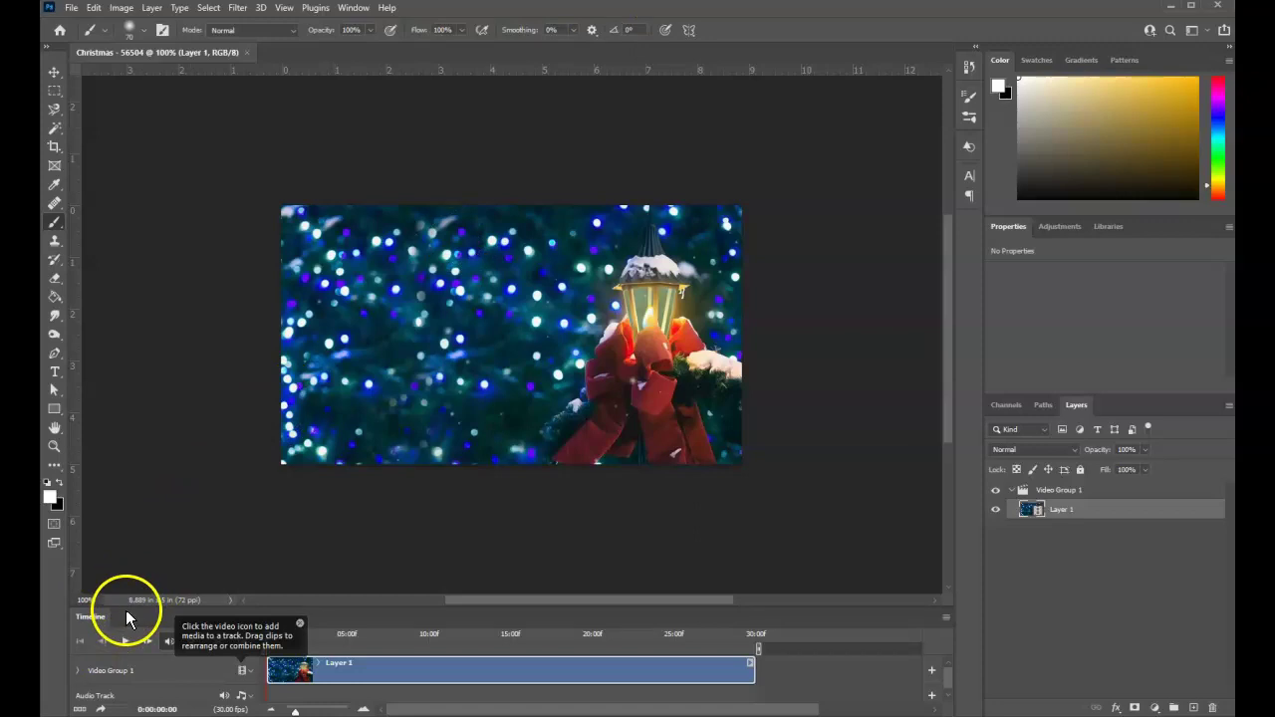
drag(127, 598, 147, 528)
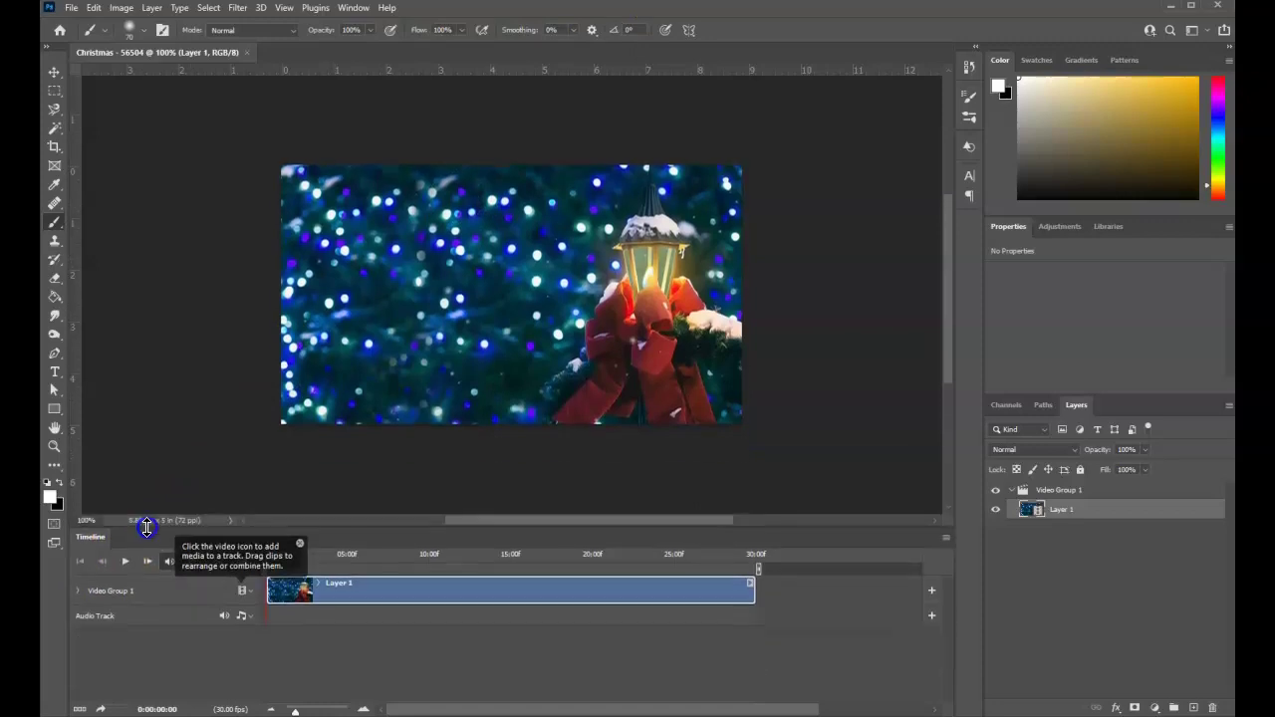
click(351, 9)
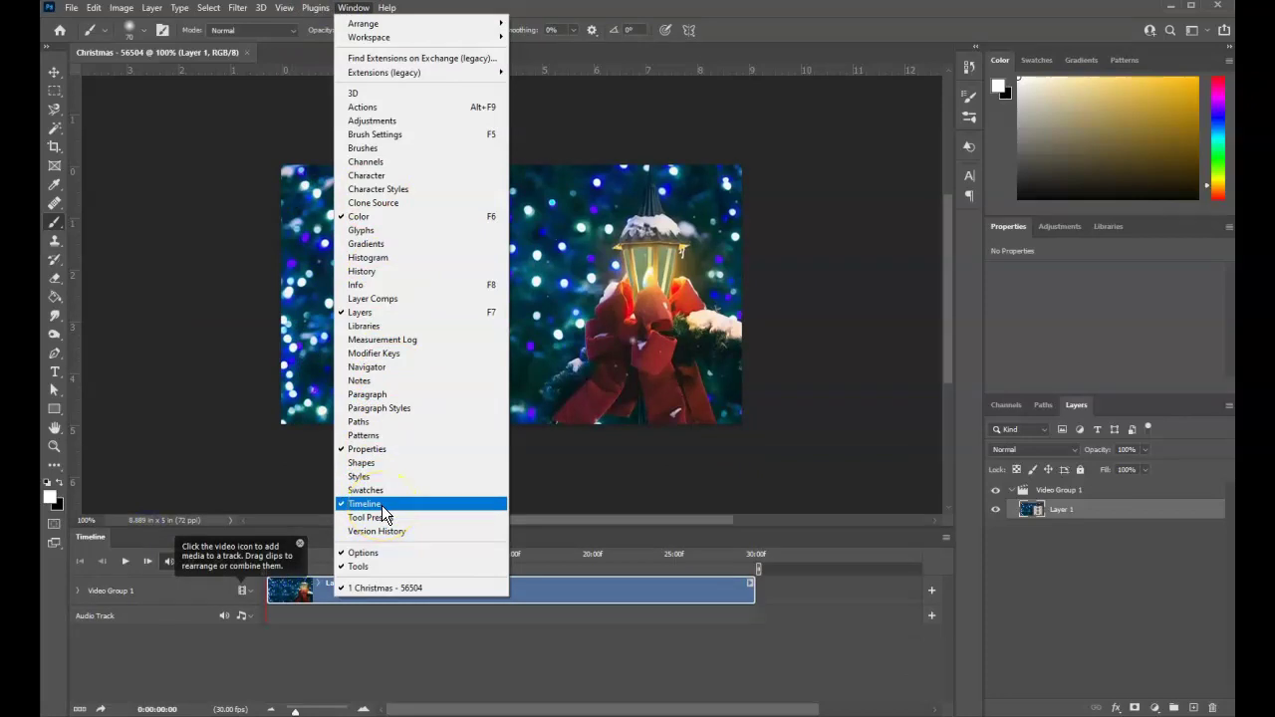
click(761, 478)
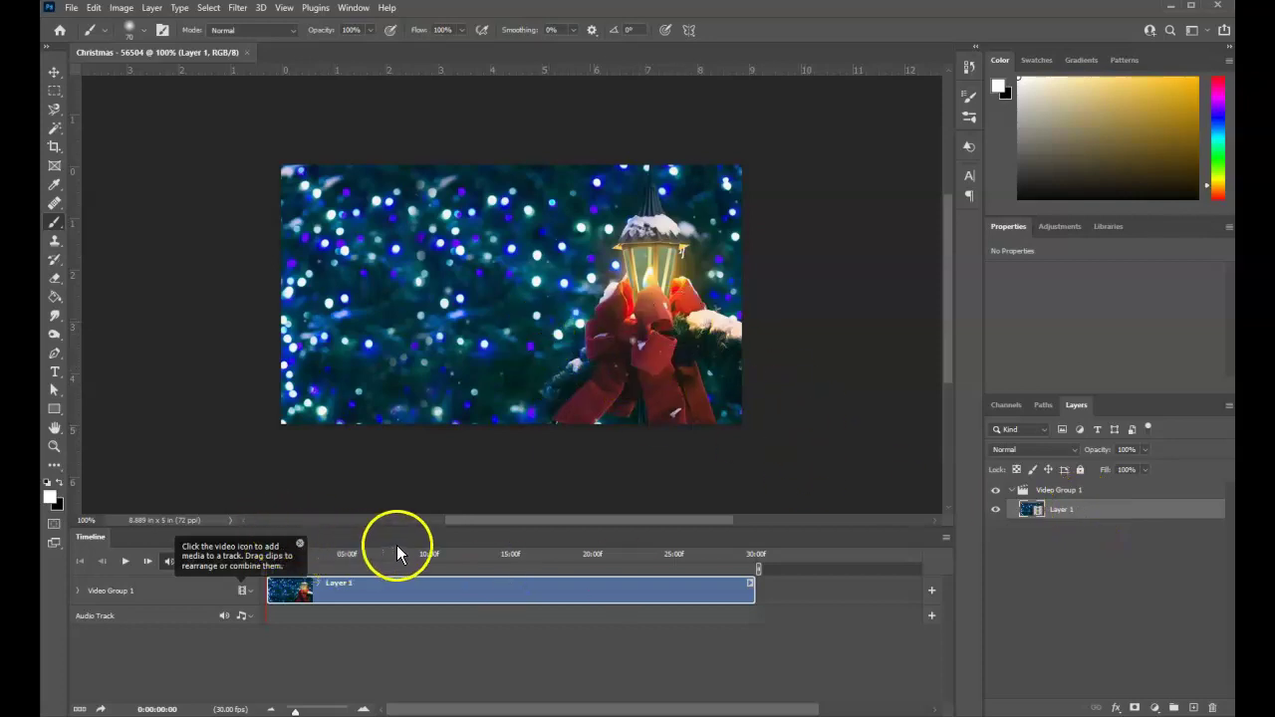
Step: Scrub the playhead through the lamp video to about 16 seconds to preview the footage
mouse_move(464, 548)
mouse_down()
mouse_move(418, 541)
mouse_move(478, 535)
mouse_move(467, 543)
mouse_up()
click(347, 581)
drag(273, 553, 529, 568)
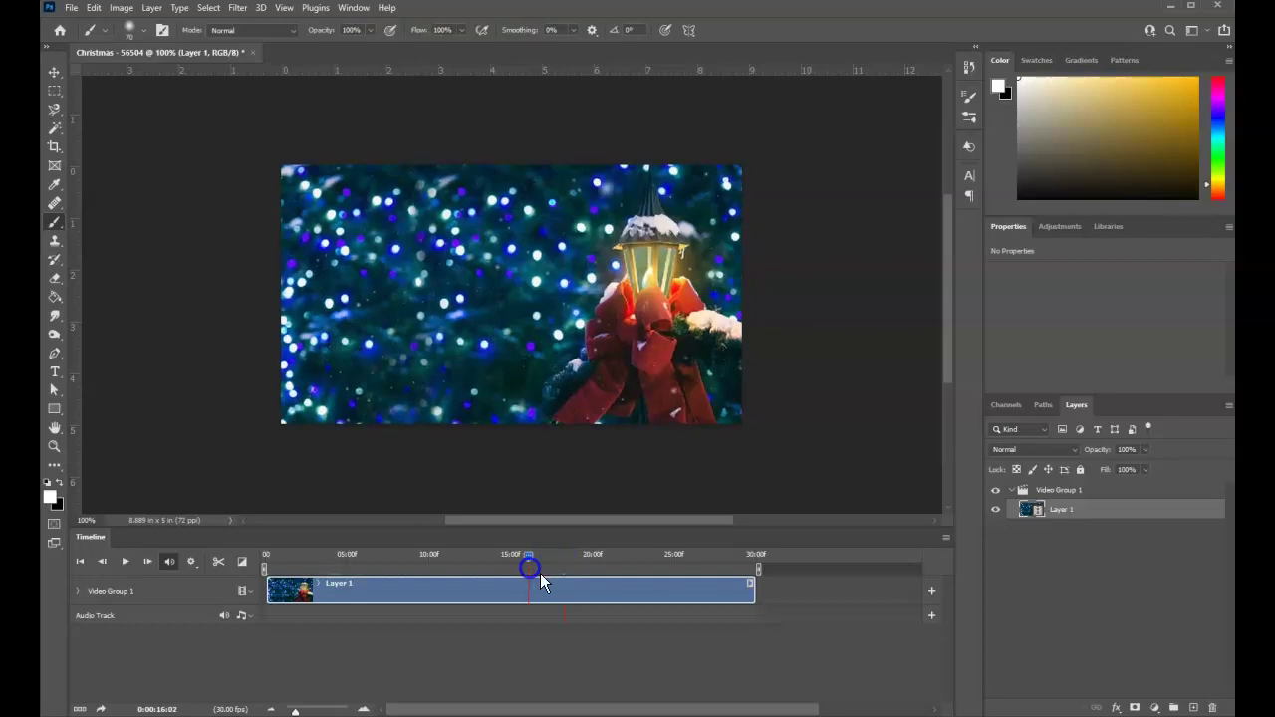
Step: Duplicate the video layer Layer 1 within the same document and name the copy "still"
right_click(1114, 517)
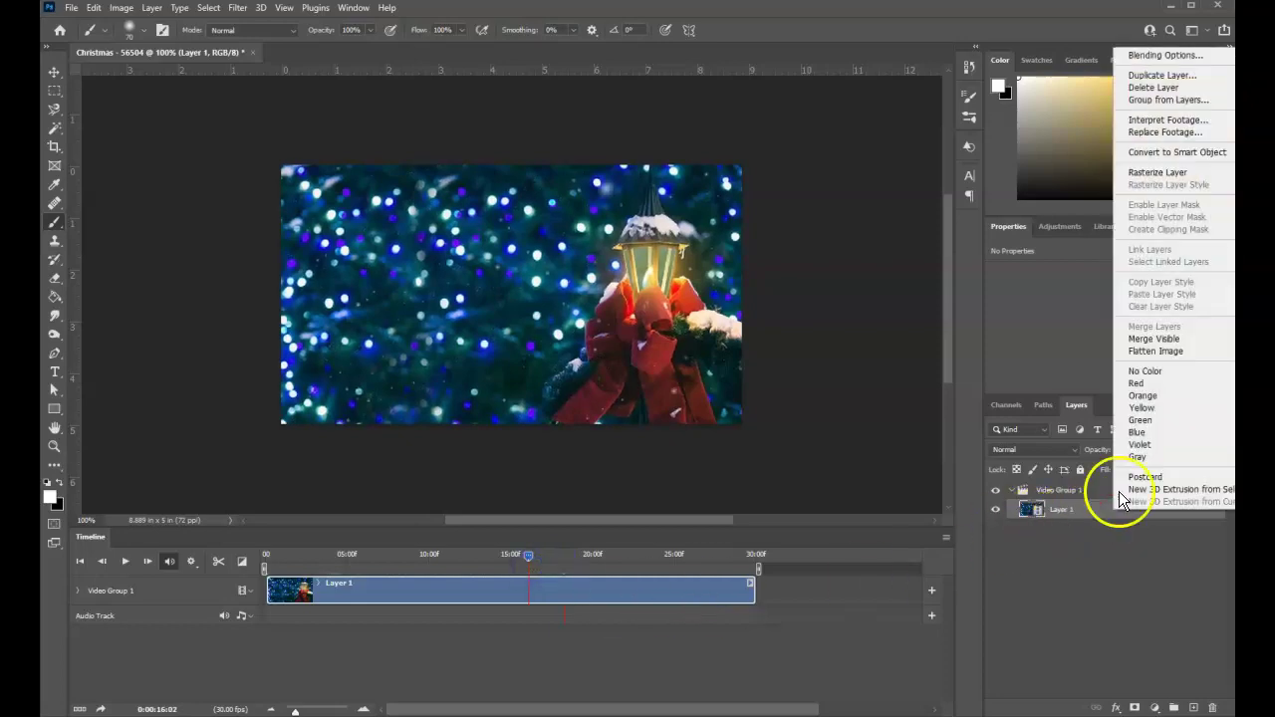
click(1167, 55)
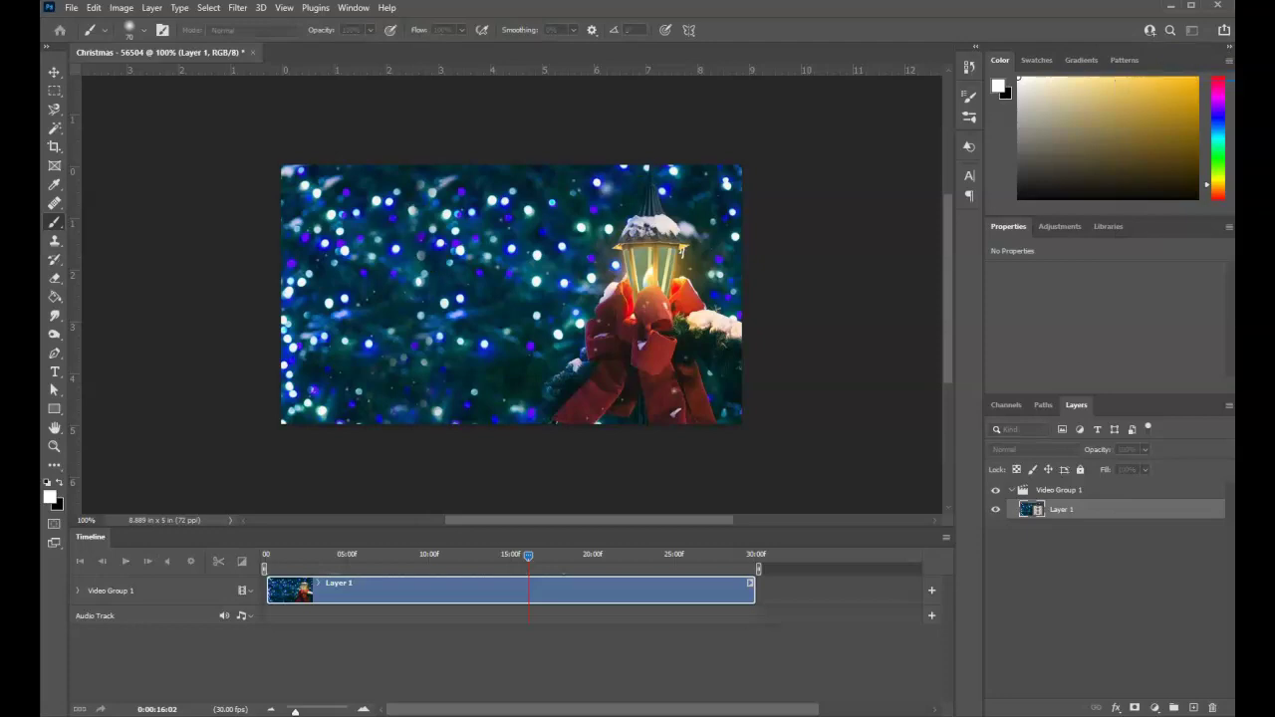
text(still)
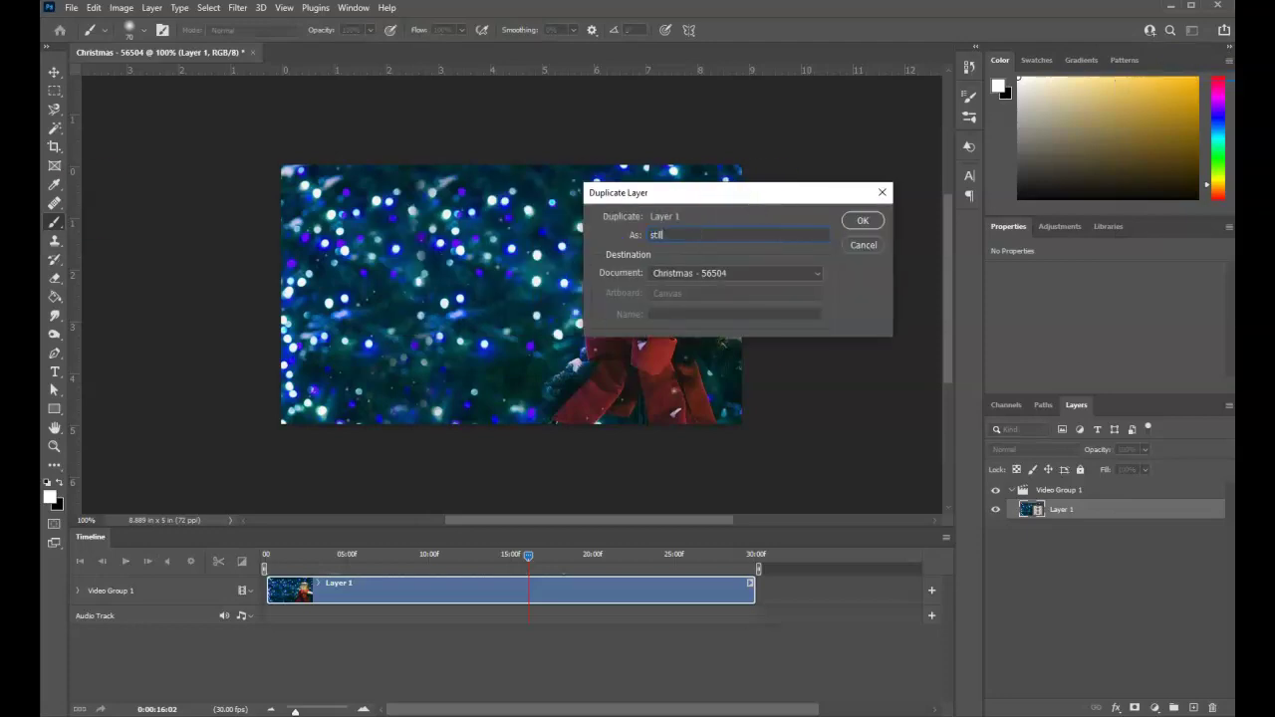
key(Return)
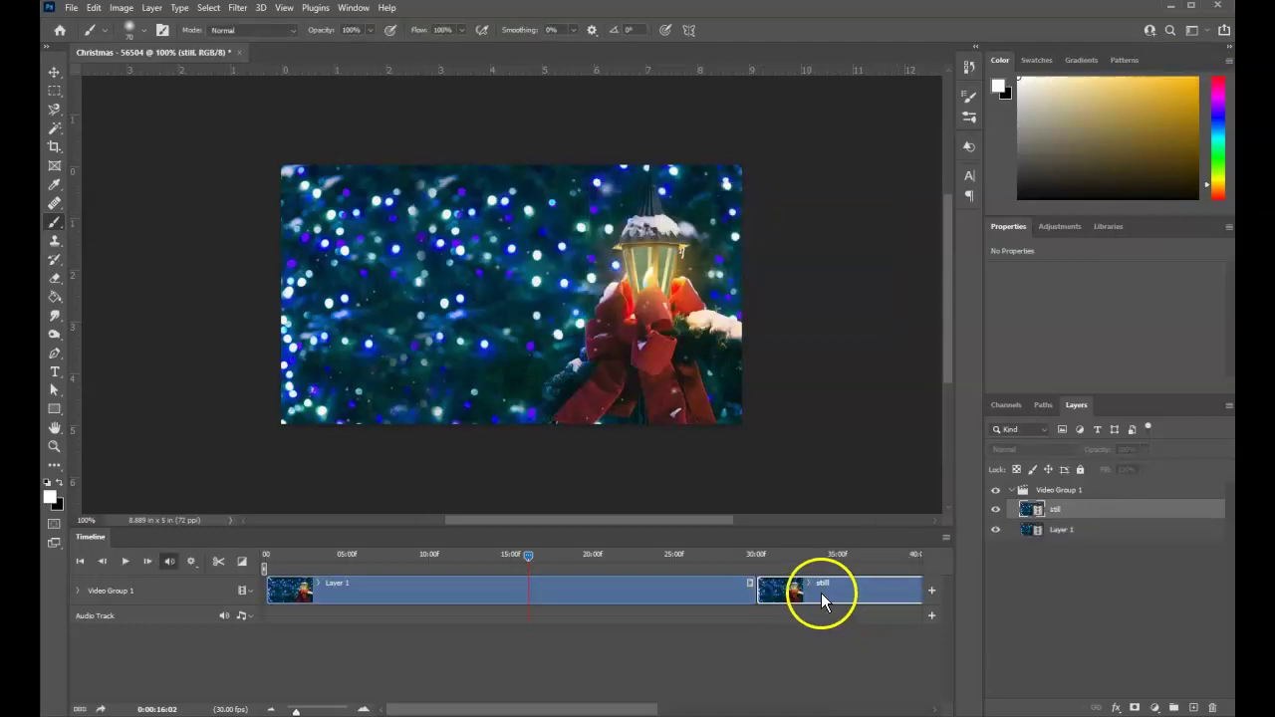
Step: Move the "still" layer out above Video Group 1 and align its clip with the start of the timeline
click(1060, 515)
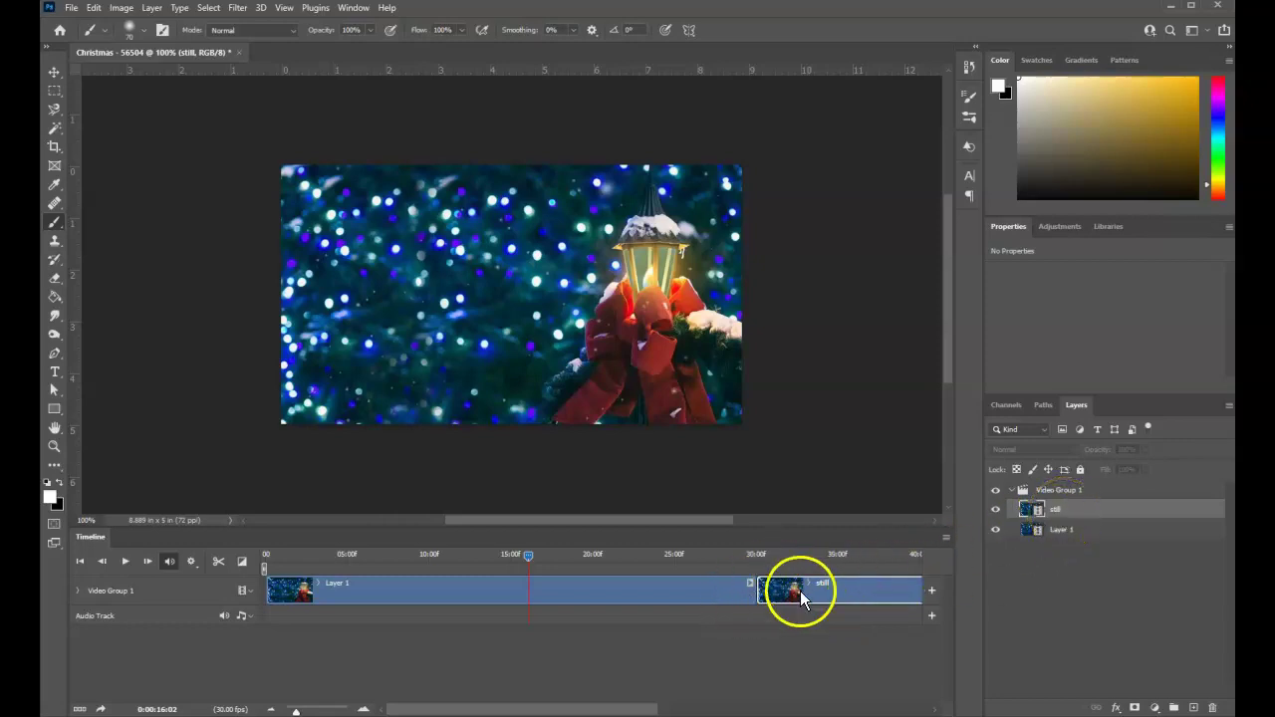
drag(1019, 554, 1073, 484)
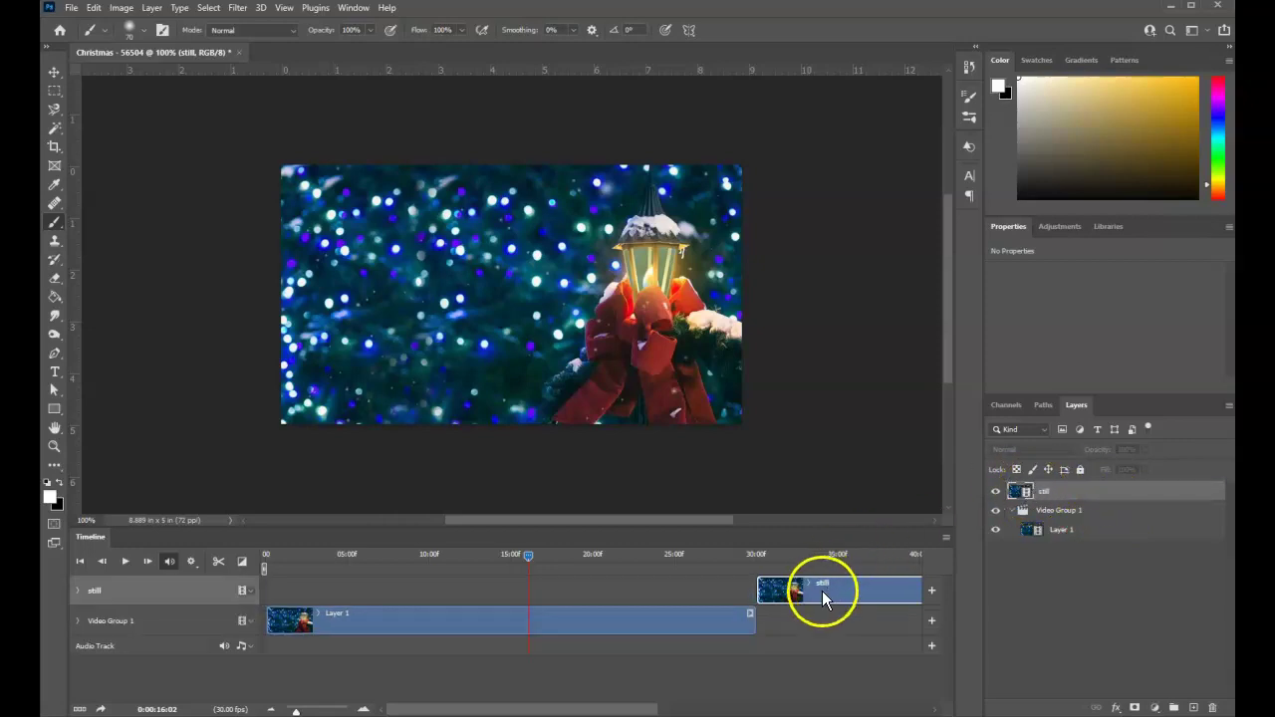
drag(822, 591, 336, 597)
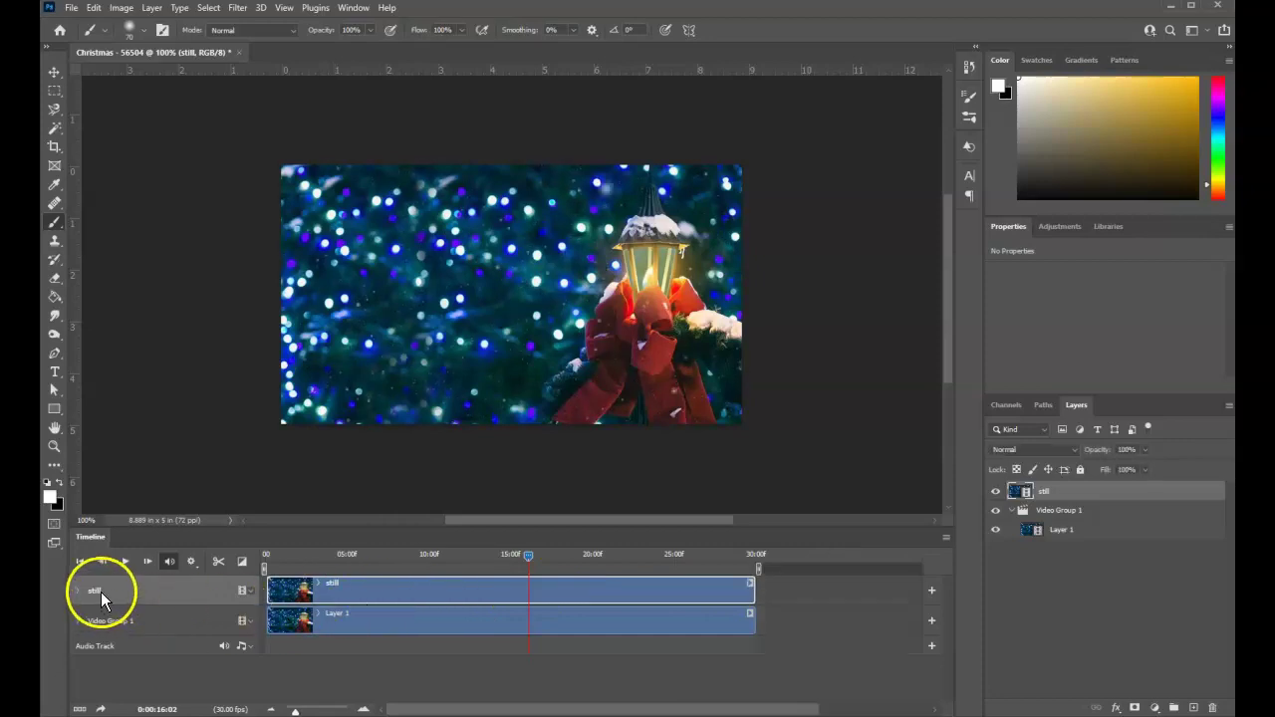
Step: Set the playhead to about 0:00:01:20 and rasterize the "still" layer at that frame
drag(529, 556, 299, 580)
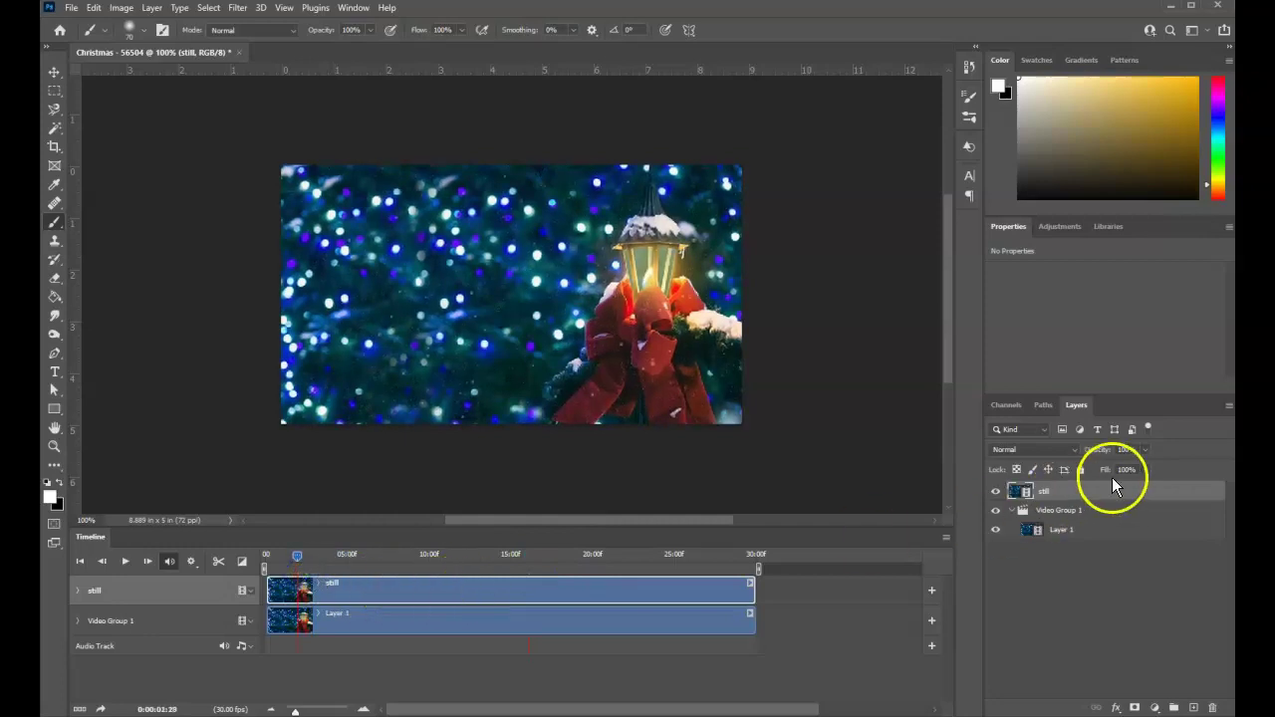
right_click(1057, 493)
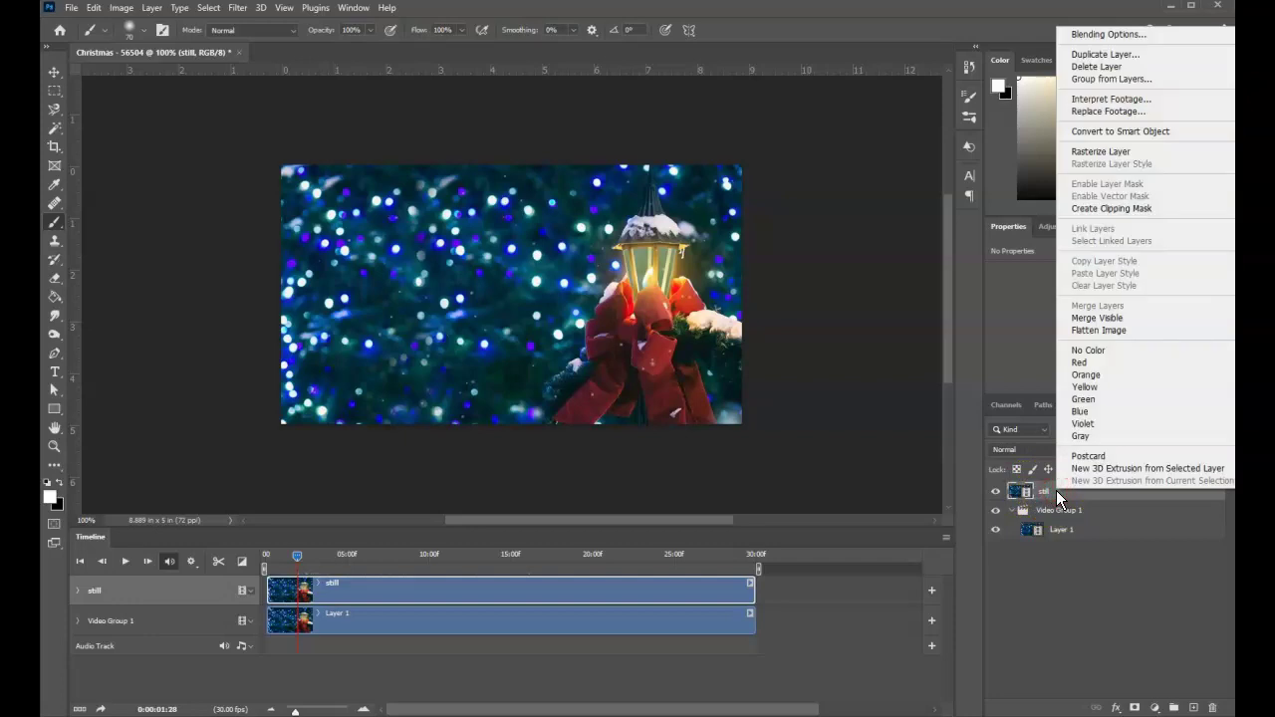
click(1100, 152)
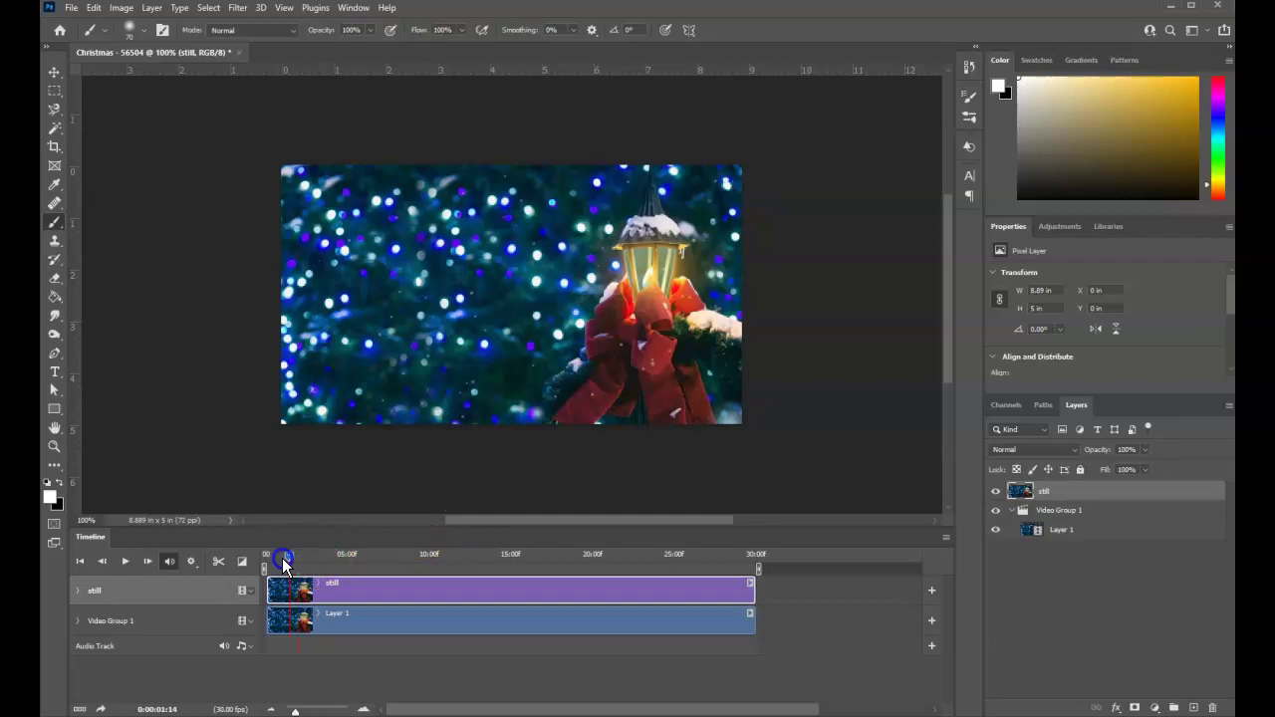
Step: Scrub through the timeline and inspect the lantern area at 200% to check the rasterized "still" layer for motion
drag(332, 562, 719, 561)
click(646, 375)
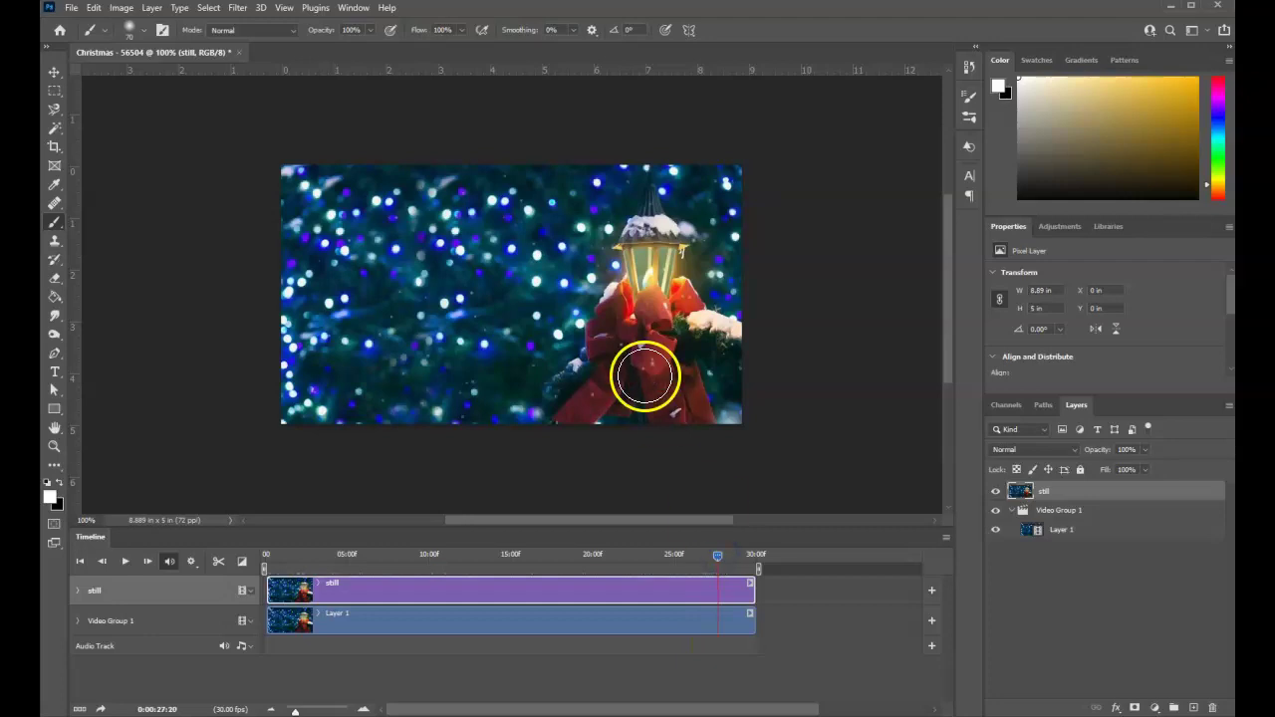
key(ctrl+plus)
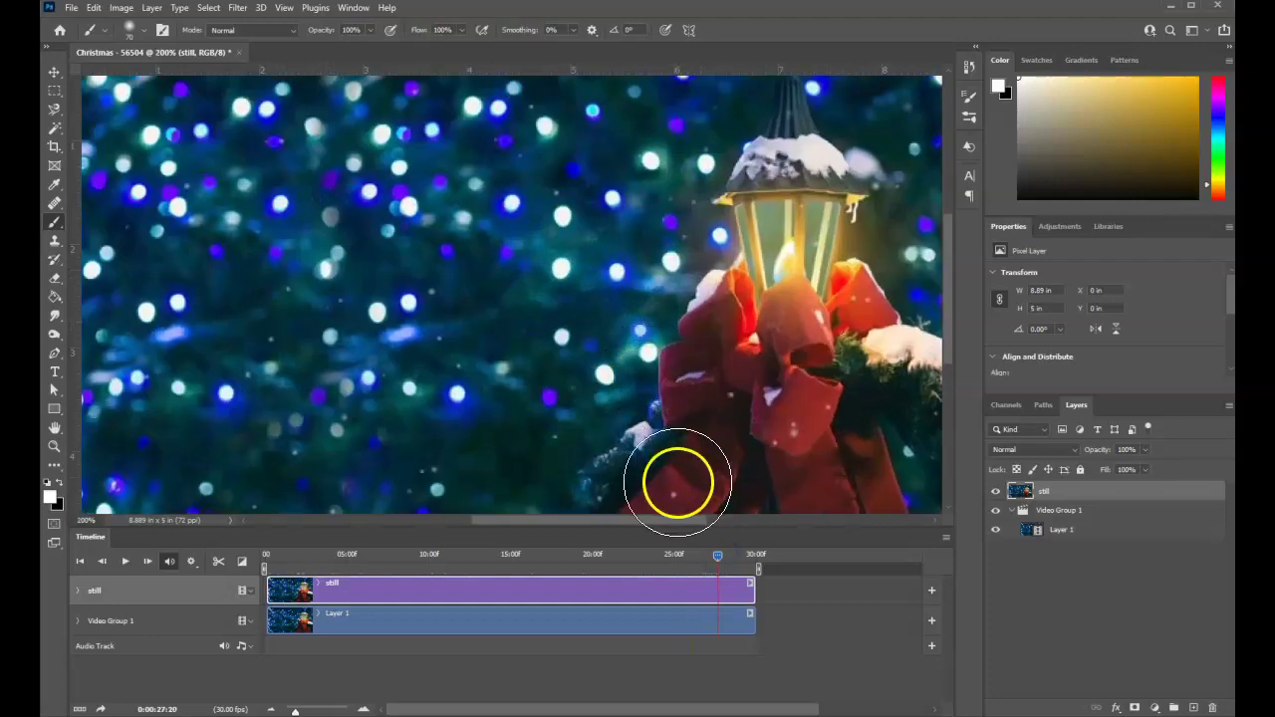
drag(659, 516, 375, 596)
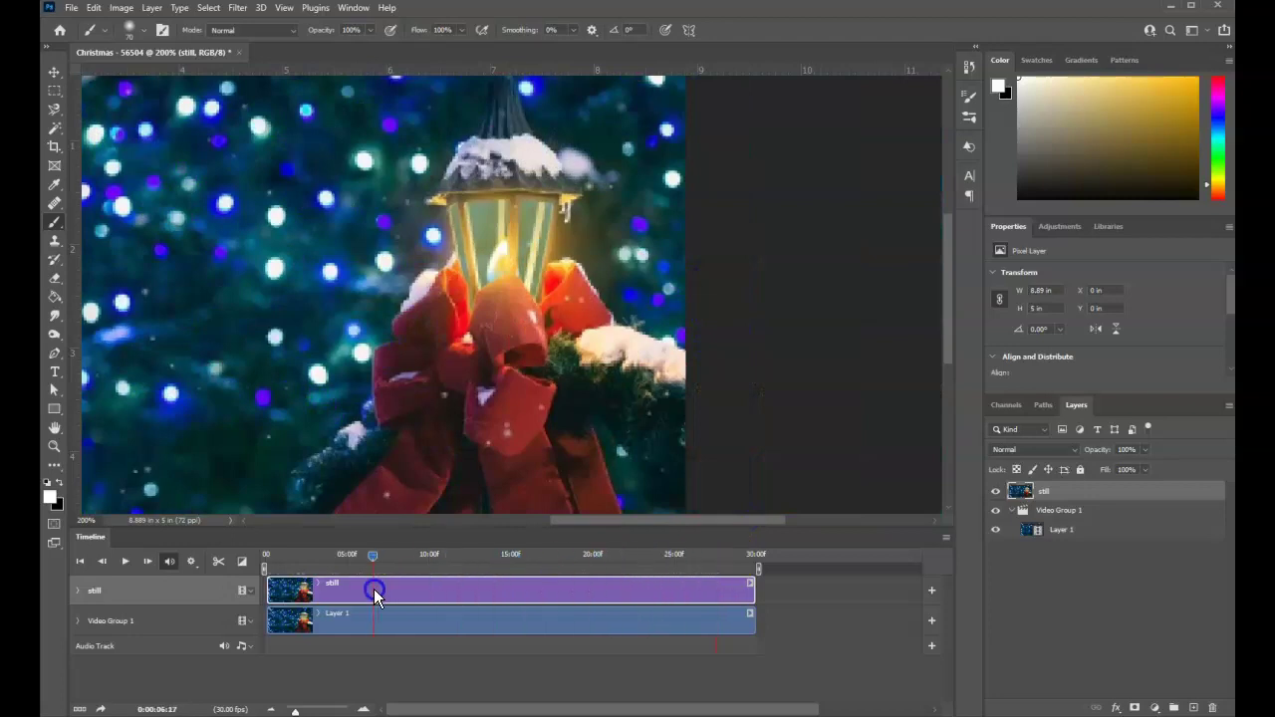
Step: Hide the "still" layer, play the underlying video for comparison, rewind to near the start and show the layer again
click(997, 492)
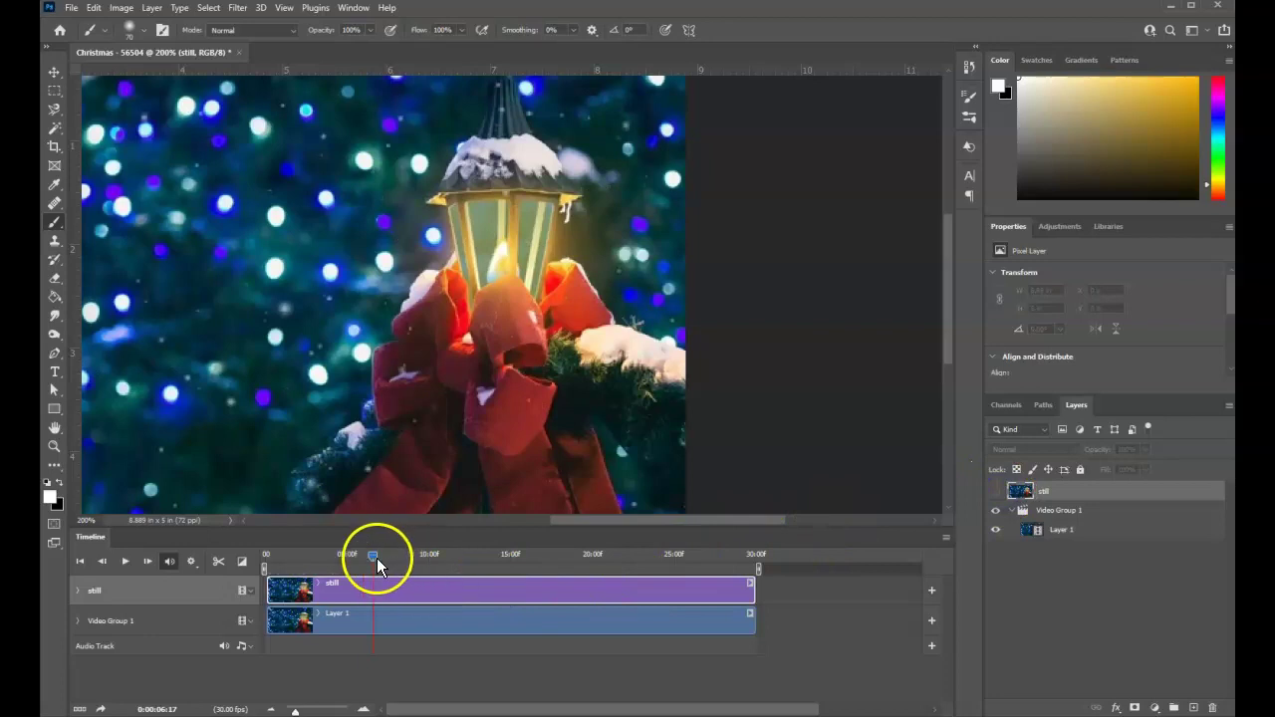
key(space)
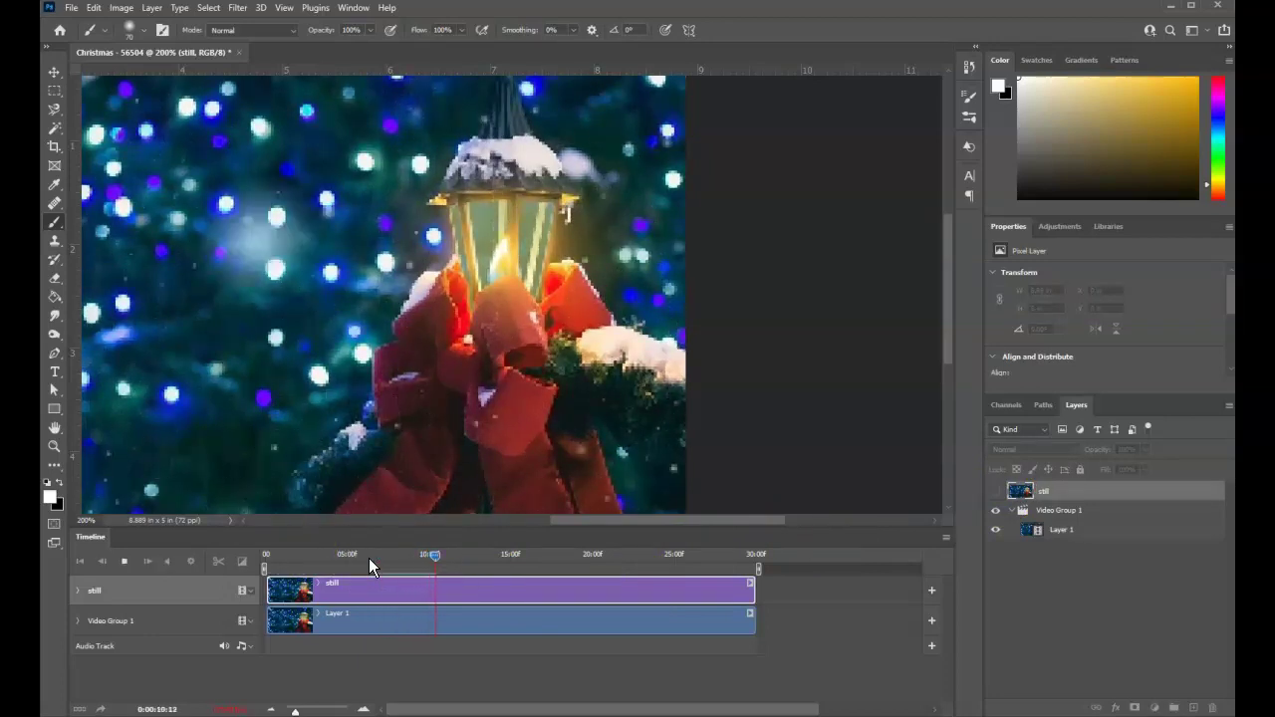
click(376, 563)
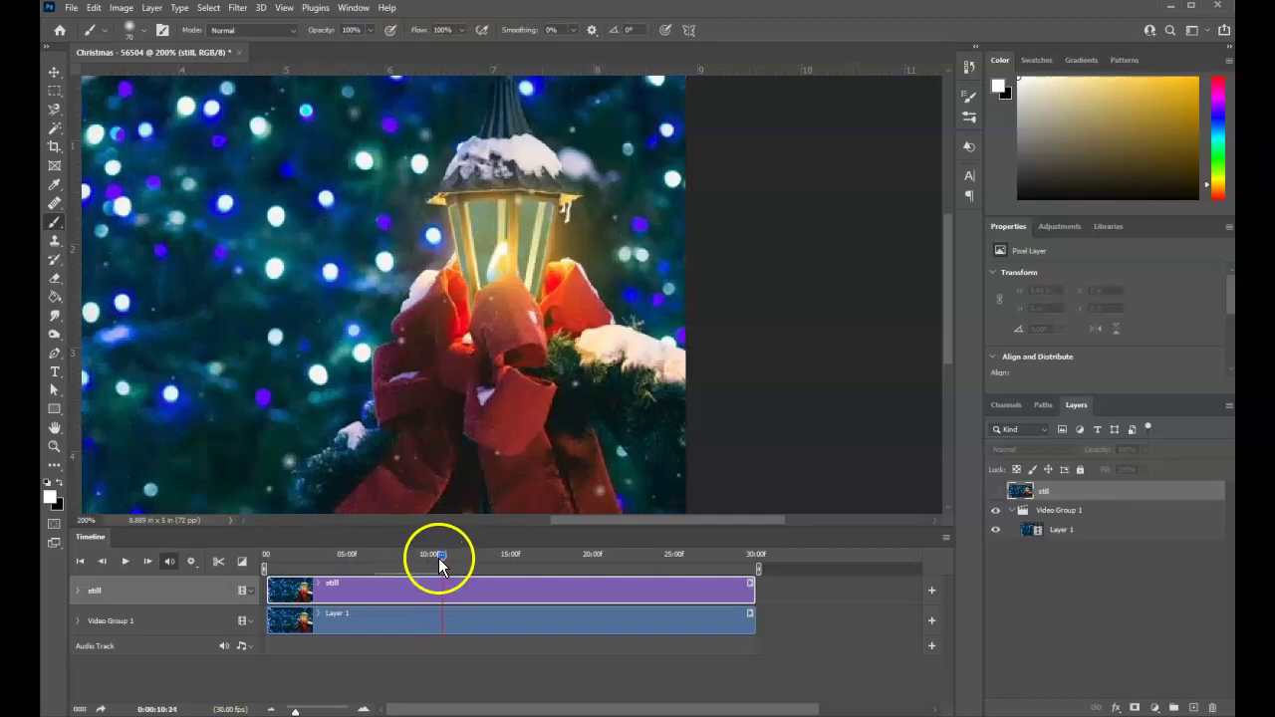
drag(438, 558, 274, 558)
click(996, 492)
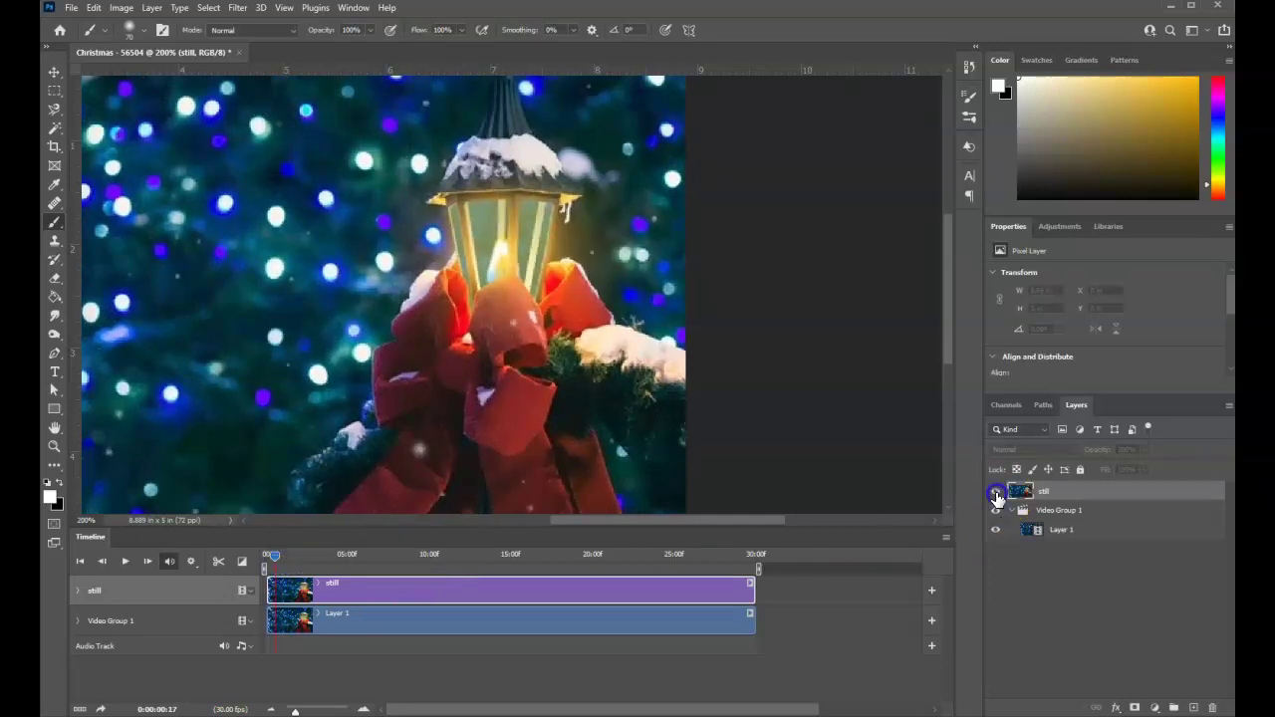
Step: Add a layer mask to the "still" layer and choose the Soft Round brush for painting on it
click(1027, 492)
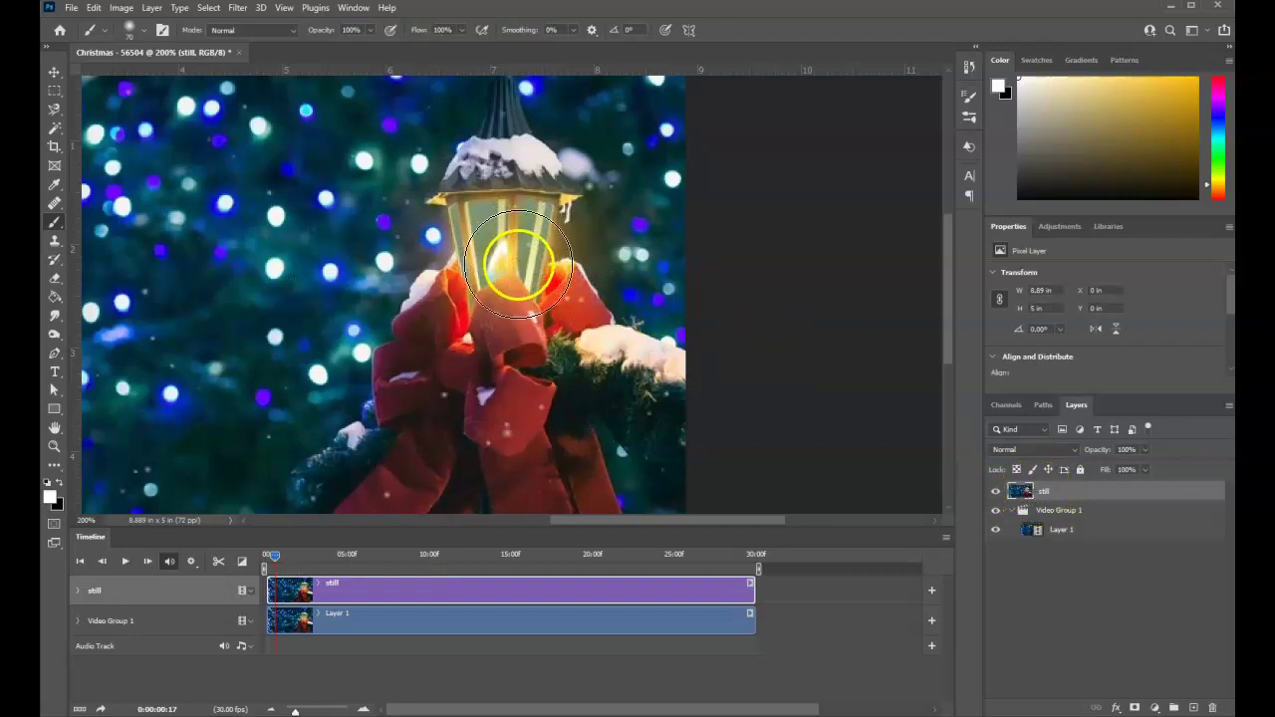
click(1048, 492)
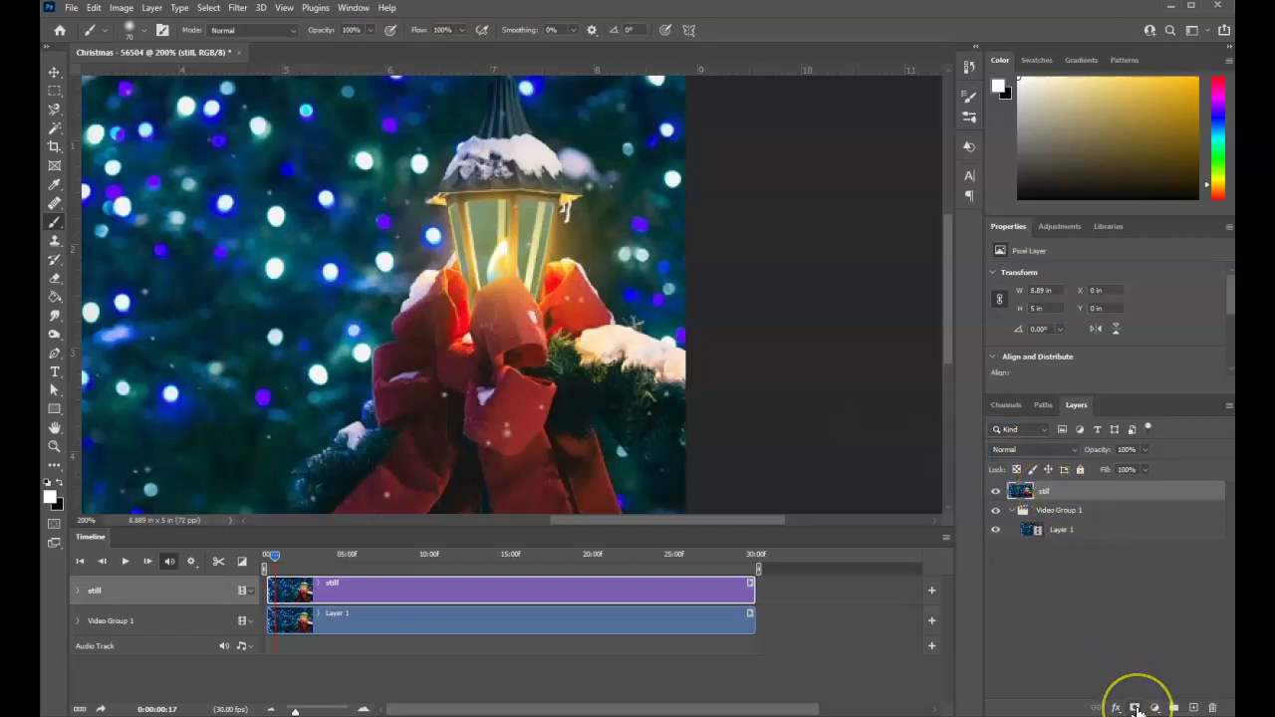
click(1136, 708)
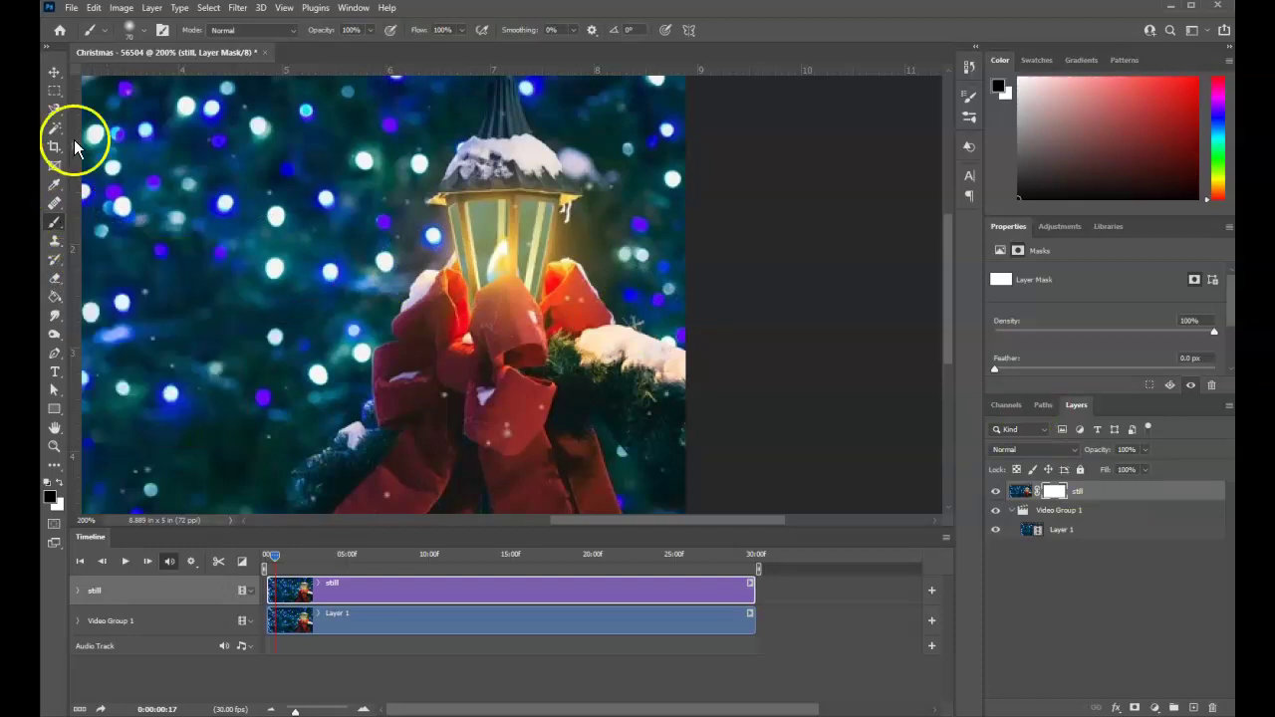
click(143, 33)
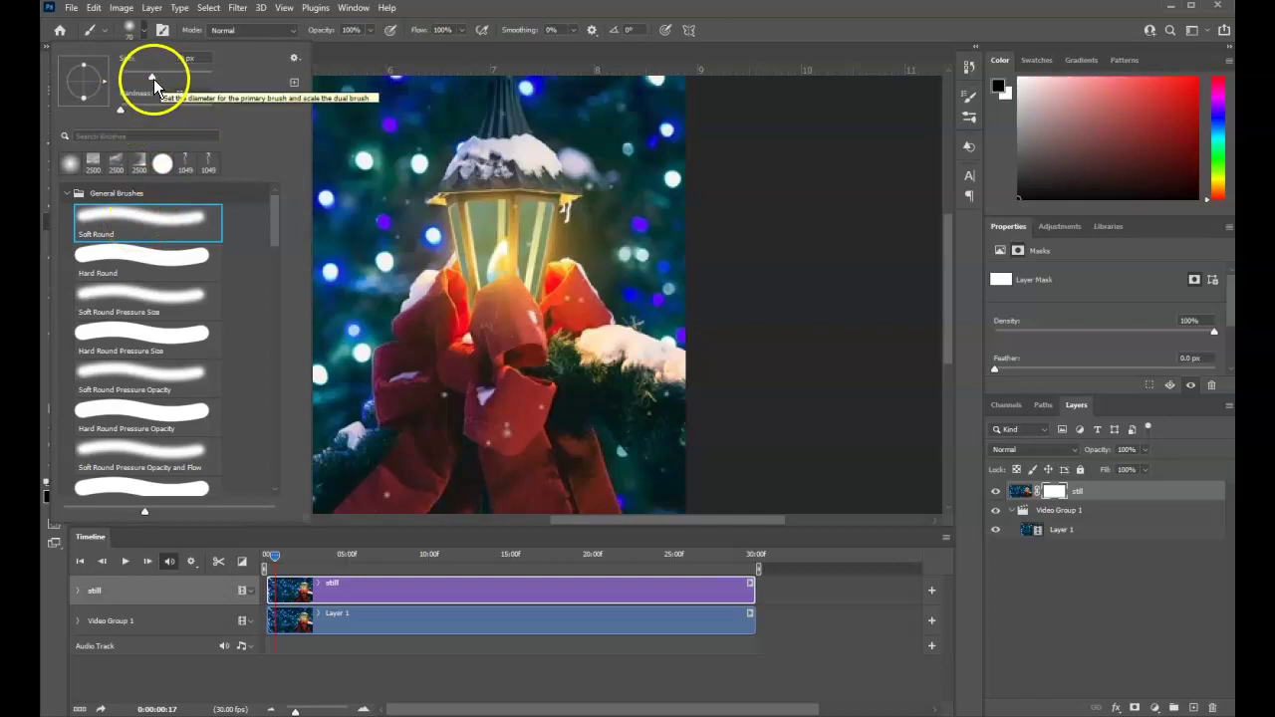
double_click(132, 214)
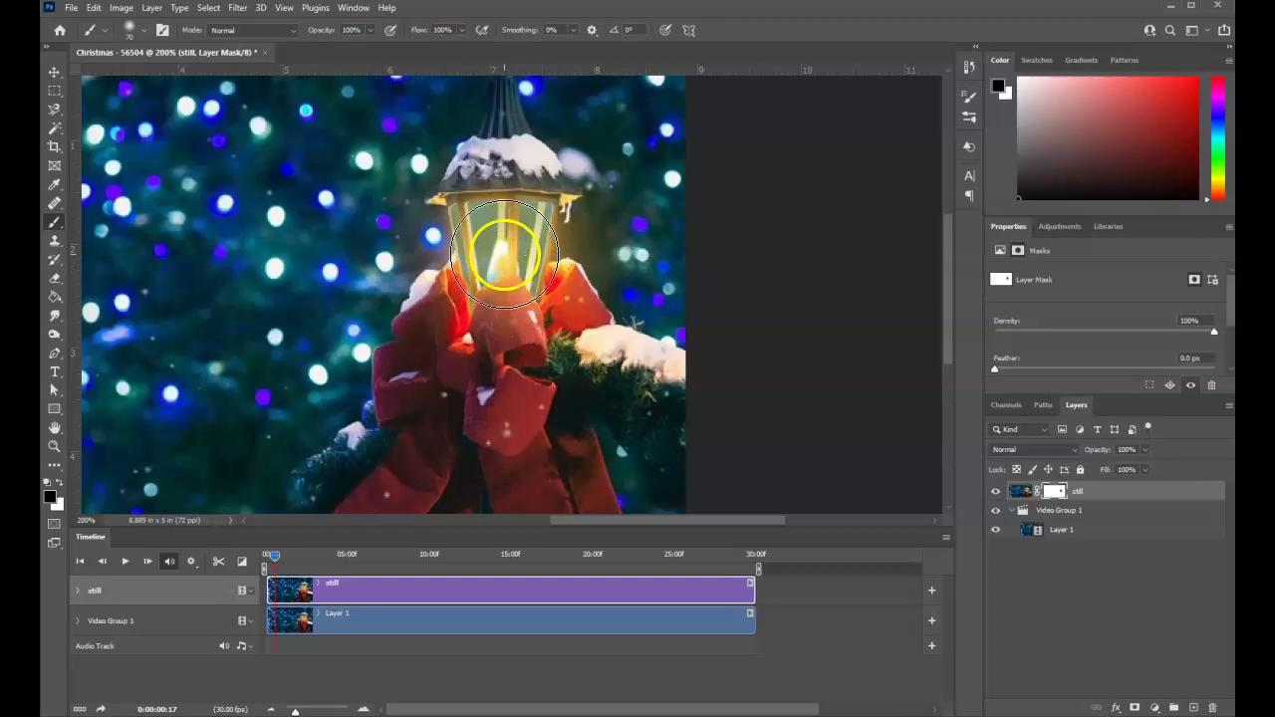
Step: Paint black on the "still" layer's mask over the lantern flame and glass, and toggle Layer 1's visibility to check the opening
mouse_move(503, 255)
mouse_down()
mouse_move(506, 301)
mouse_move(517, 282)
mouse_up()
click(1056, 492)
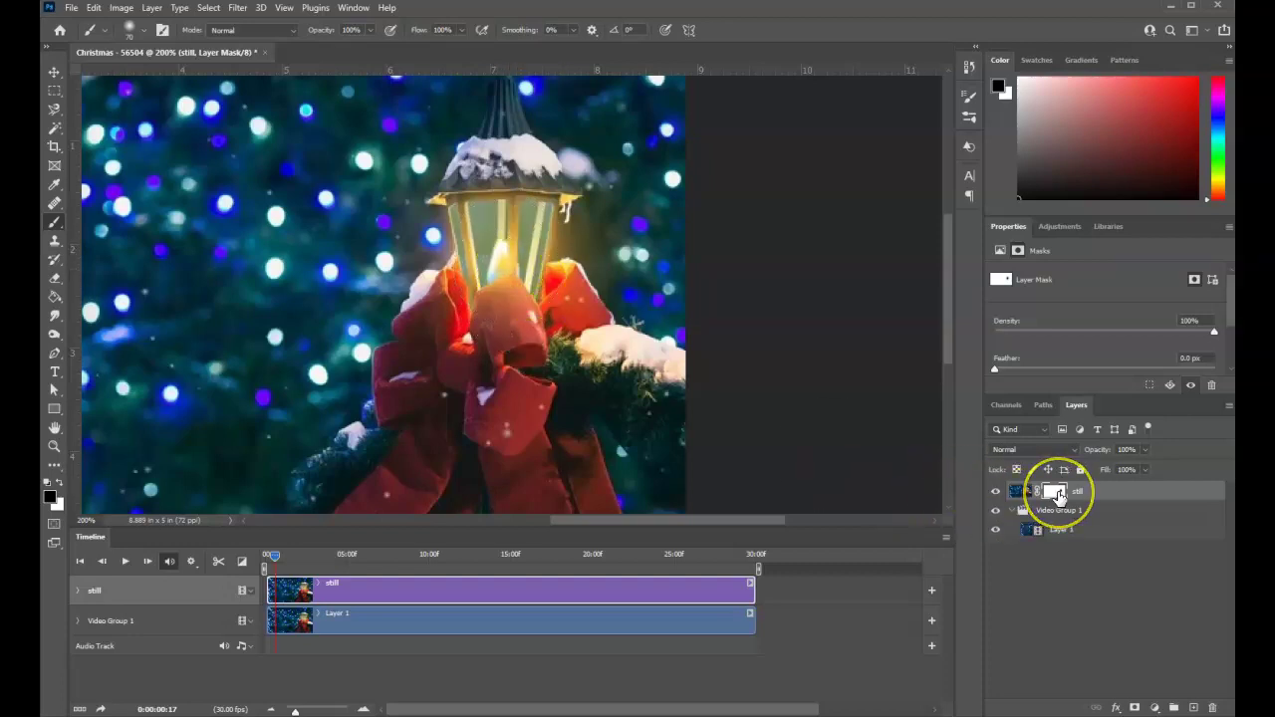
click(996, 530)
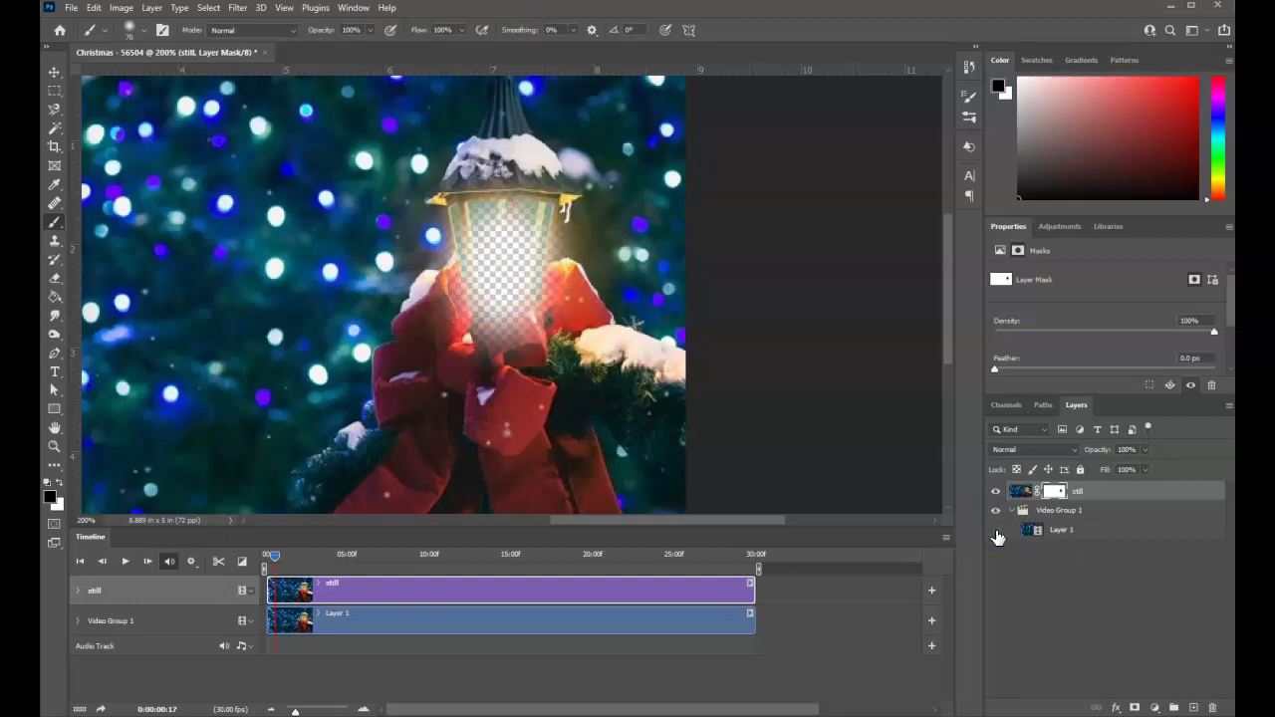
click(996, 531)
click(997, 532)
click(997, 531)
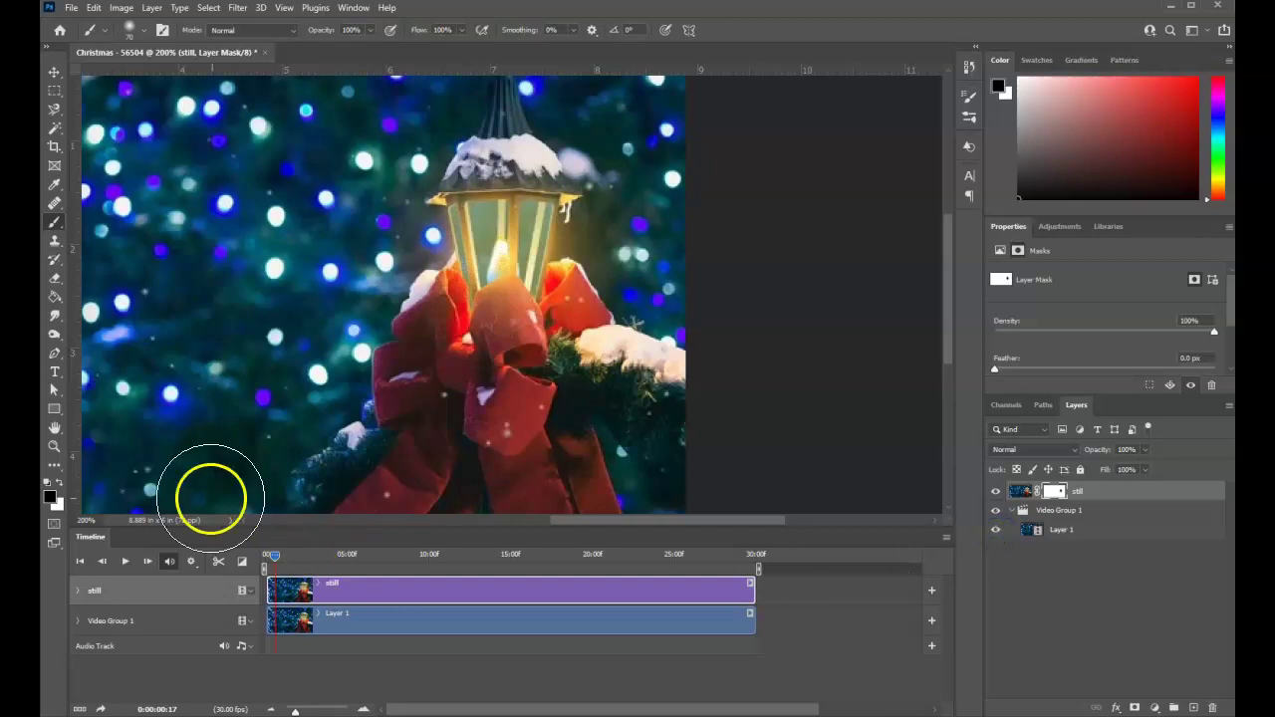
Step: Rewind to about 0:00:00:04 and play the masked composite for about 11 seconds to check the flame's motion
drag(275, 554, 268, 557)
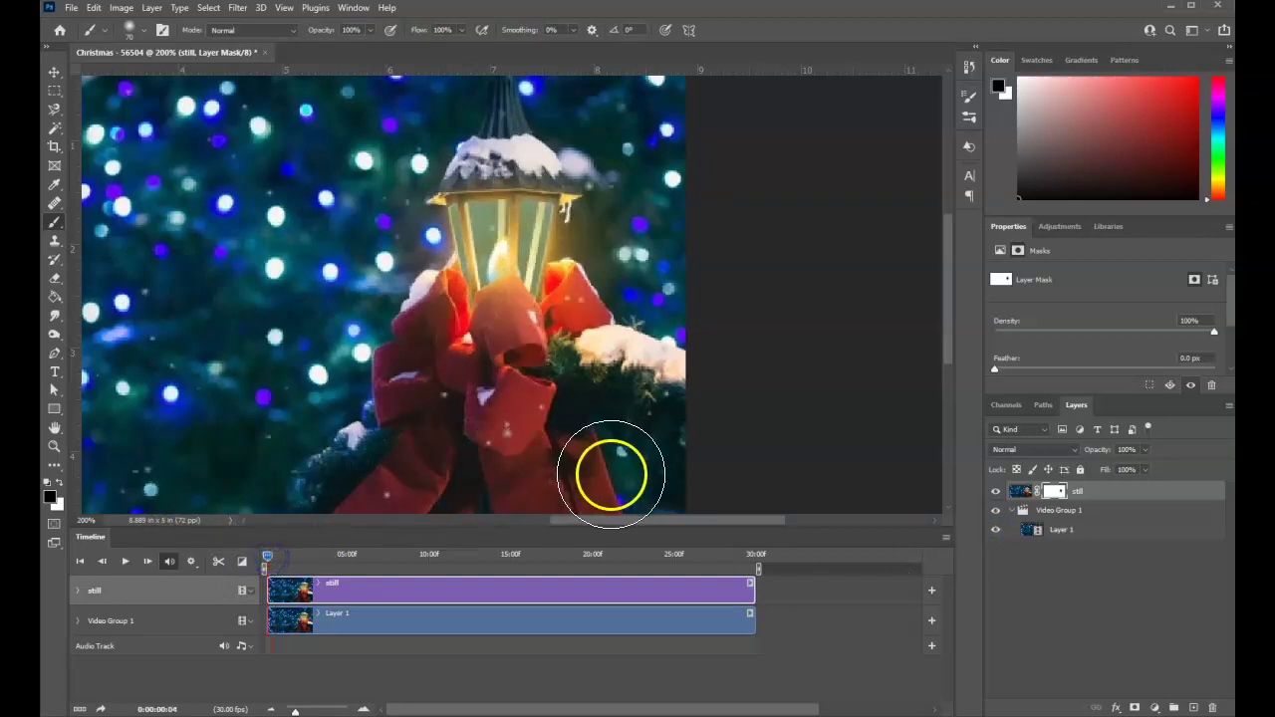
key(ctrl+minus)
scroll(615, 471, down, 1)
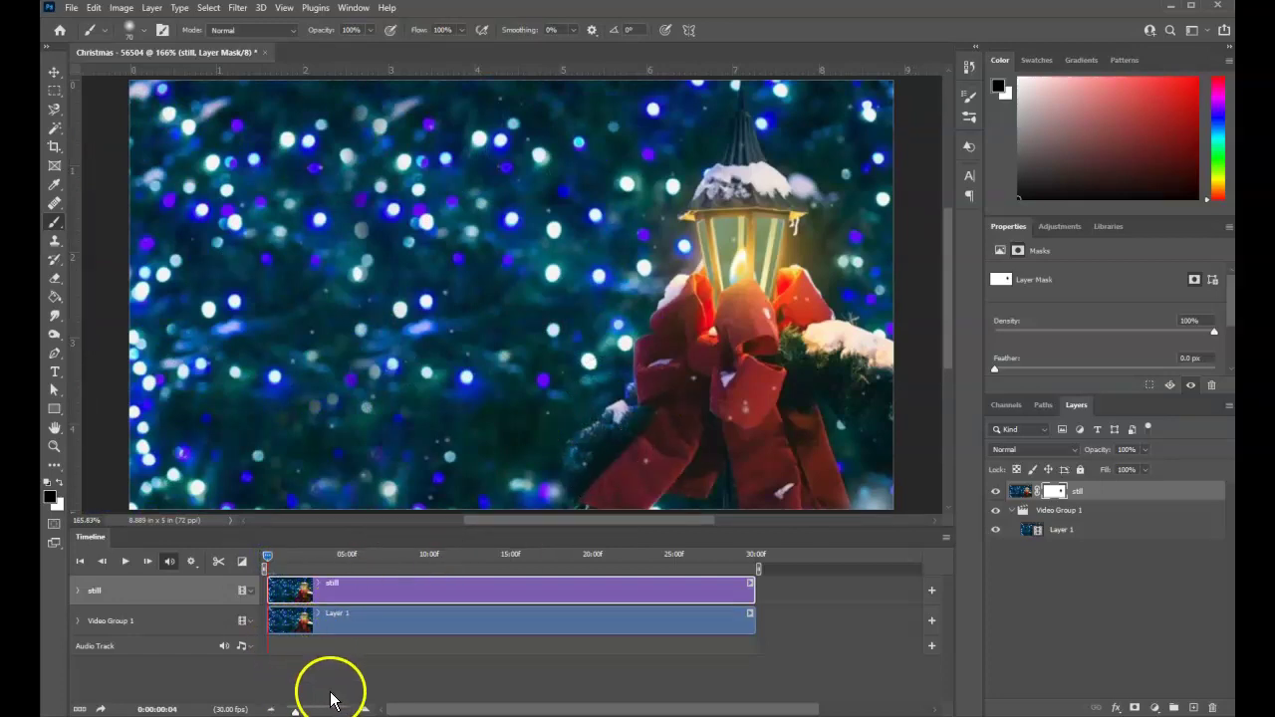
key(space)
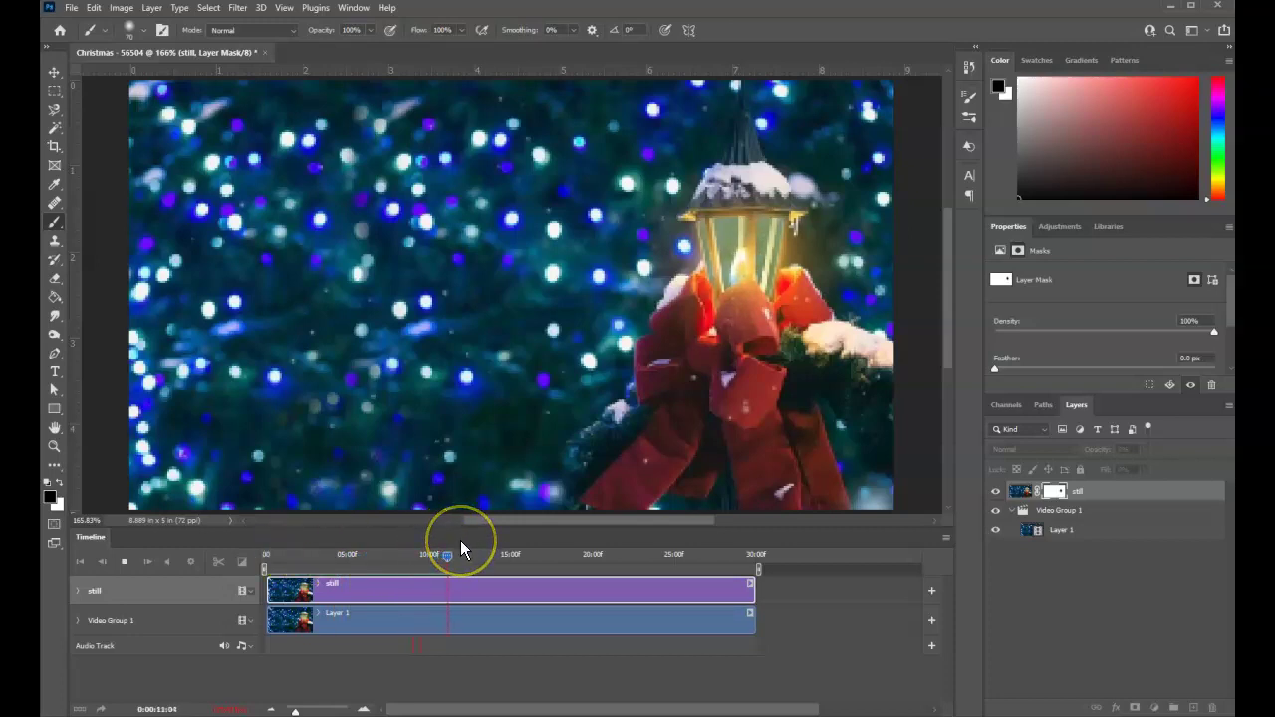
key(space)
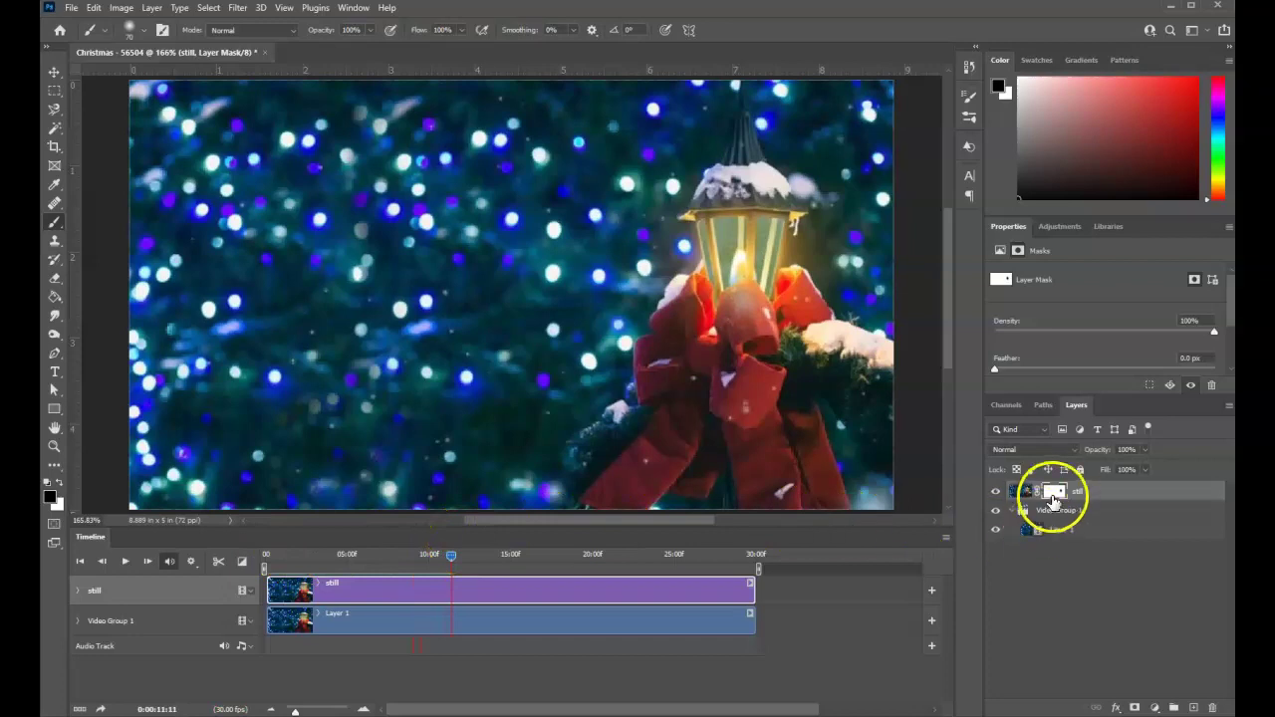
Step: With Layer 1 temporarily hidden, paint white on the "still" layer's mask around both outer sides of the lantern
click(1063, 491)
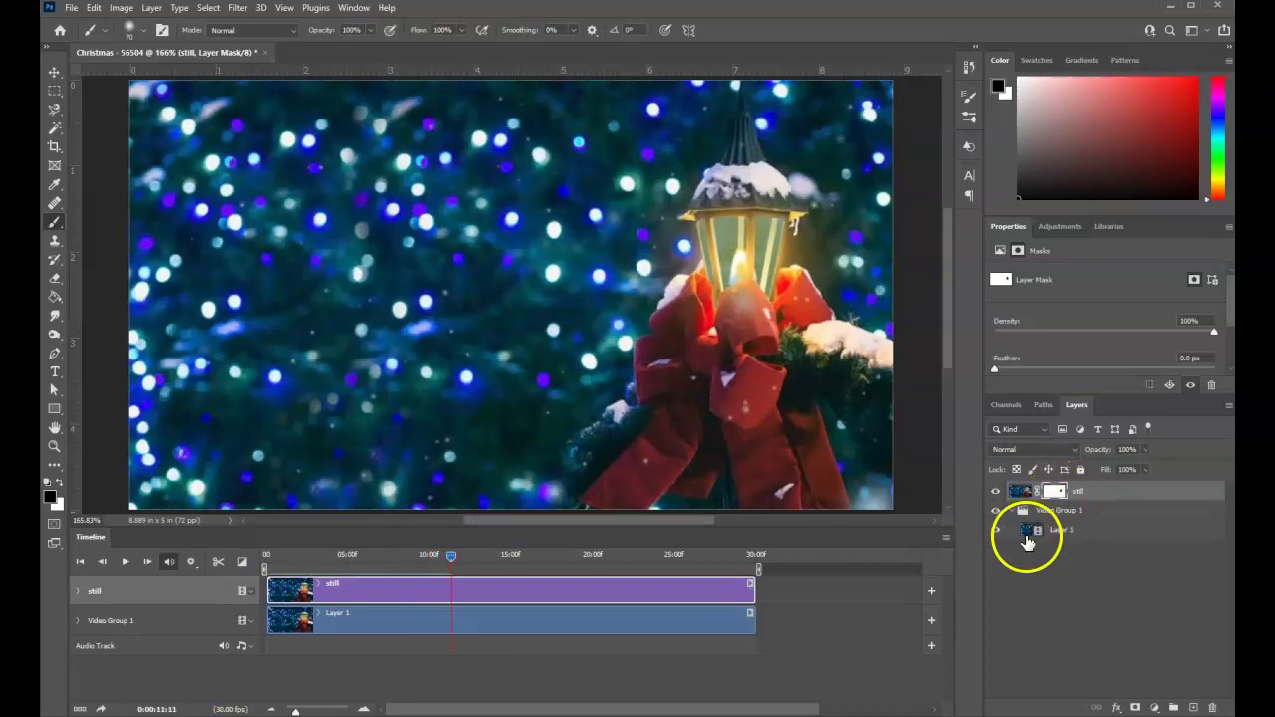
click(997, 536)
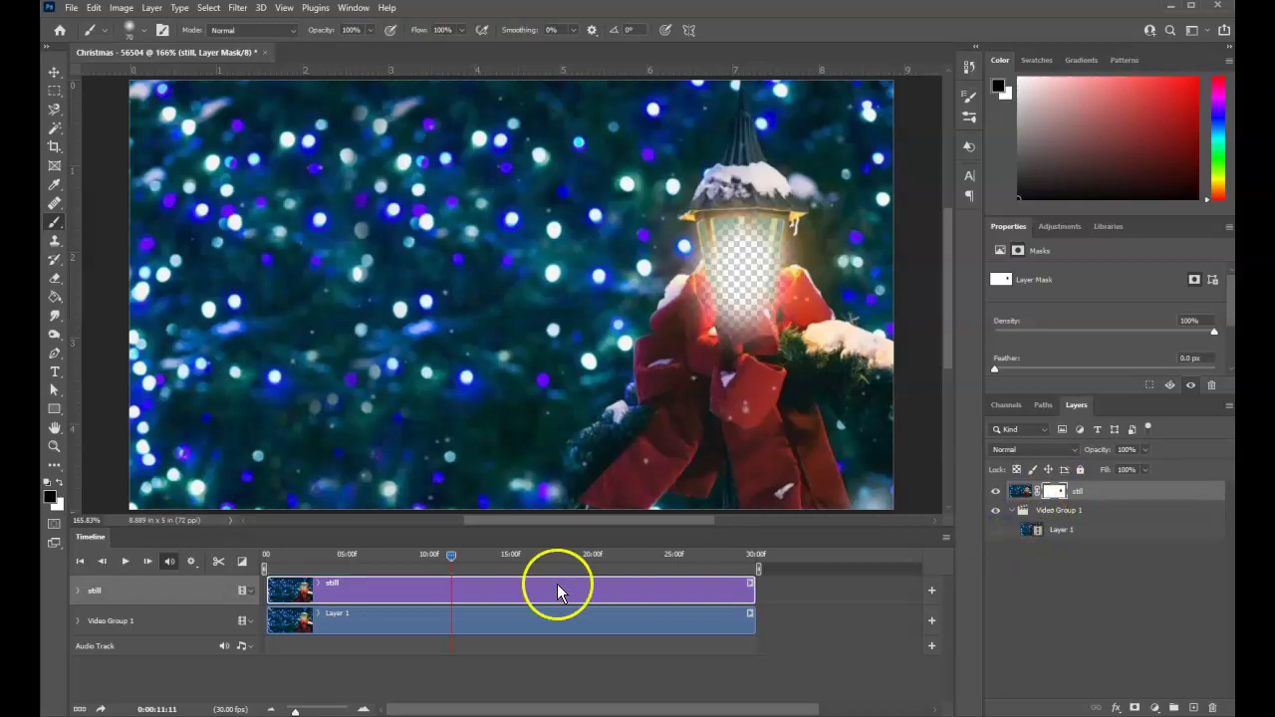
click(59, 484)
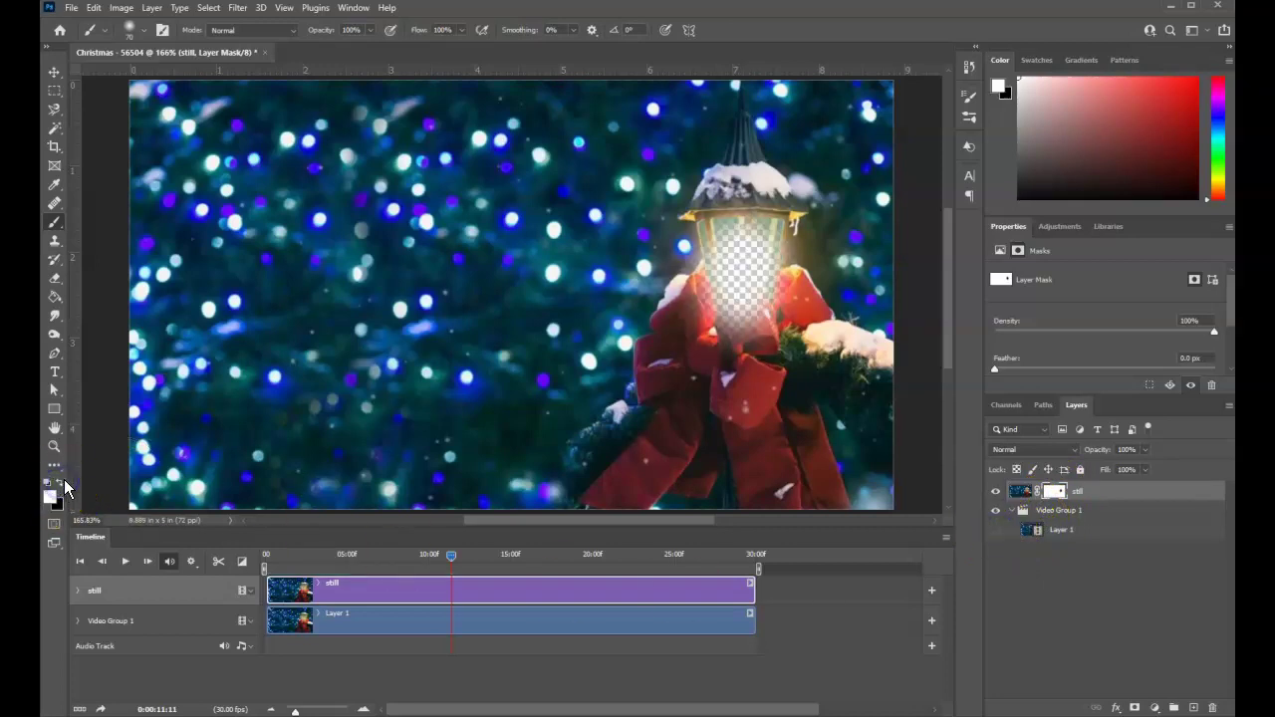
drag(618, 254, 649, 244)
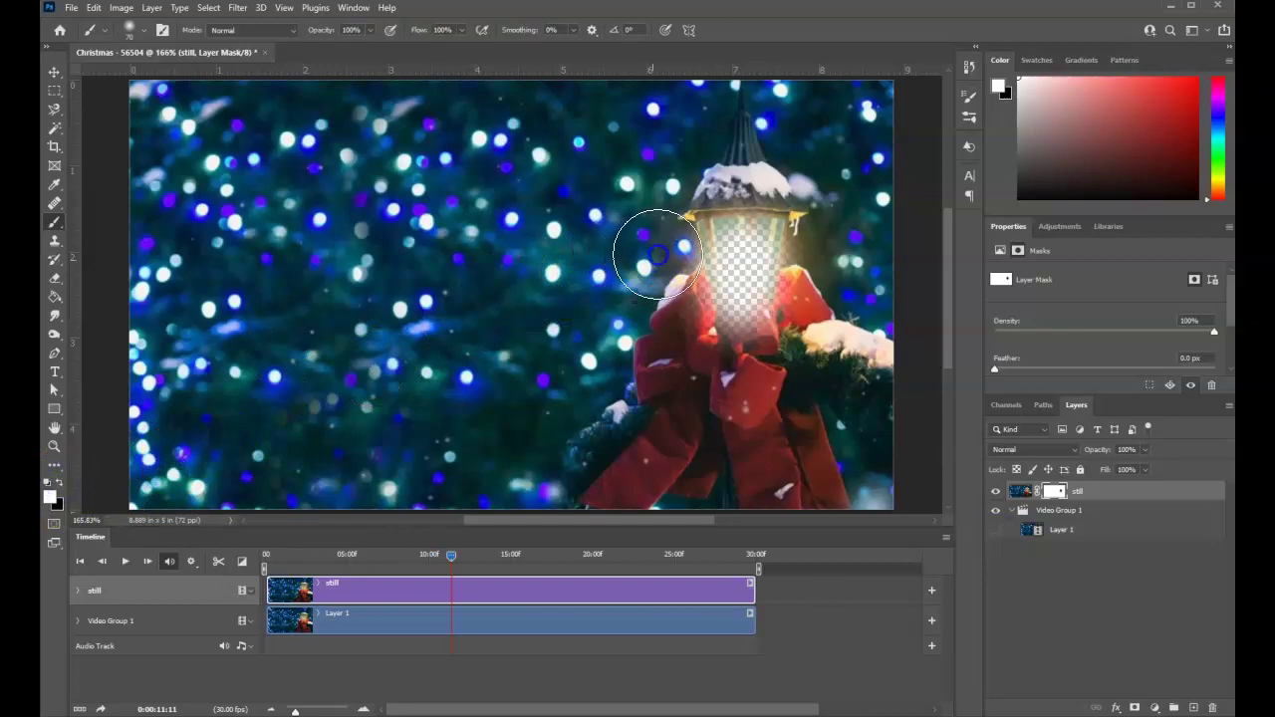
mouse_move(787, 187)
mouse_down()
mouse_move(815, 221)
mouse_move(805, 368)
mouse_move(784, 355)
mouse_move(805, 341)
mouse_move(746, 370)
mouse_move(765, 342)
mouse_move(677, 342)
mouse_move(655, 242)
mouse_move(669, 345)
mouse_move(668, 215)
mouse_move(666, 336)
mouse_move(806, 160)
mouse_move(803, 289)
mouse_move(731, 403)
mouse_move(704, 348)
mouse_move(748, 349)
mouse_move(894, 290)
mouse_up()
click(996, 529)
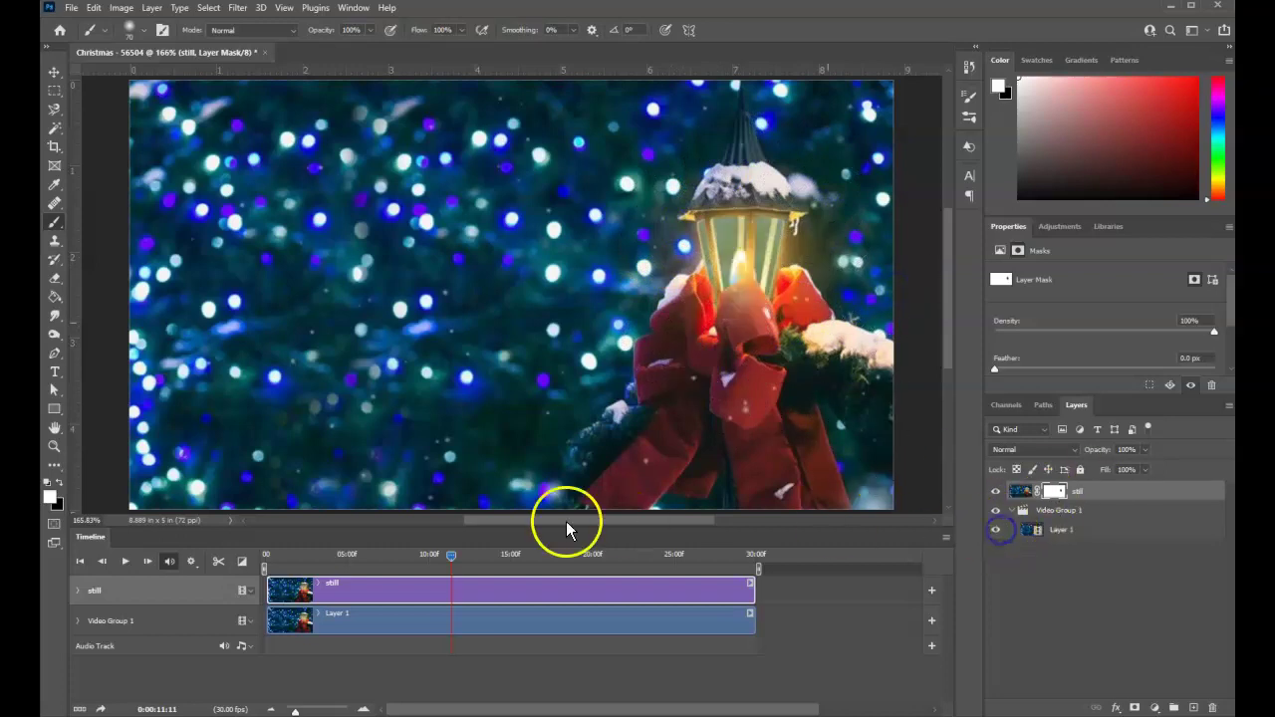
Step: Restore the red bow below the lantern by painting white on the "still" layer's mask, and scrub the timeline to check the result
mouse_move(451, 557)
mouse_down()
mouse_move(351, 565)
mouse_move(458, 564)
mouse_move(423, 578)
mouse_move(439, 568)
mouse_up()
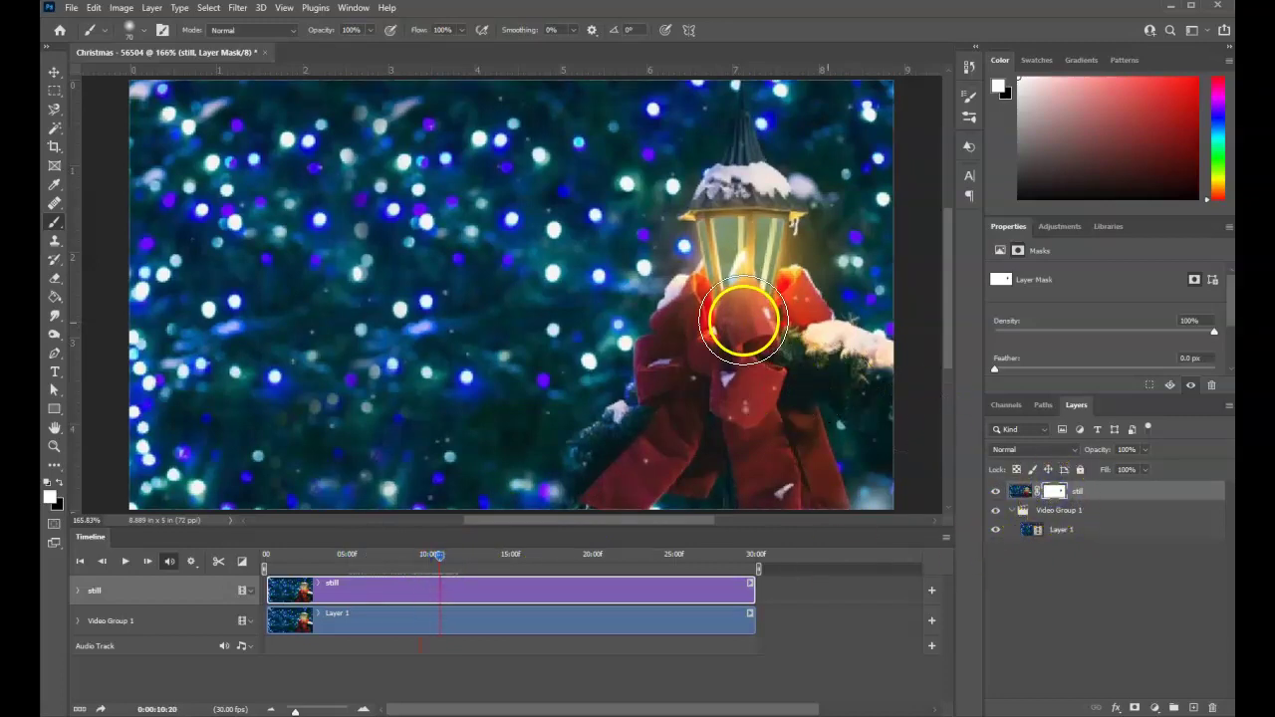
click(995, 529)
drag(743, 261, 745, 319)
click(744, 320)
click(739, 313)
click(739, 319)
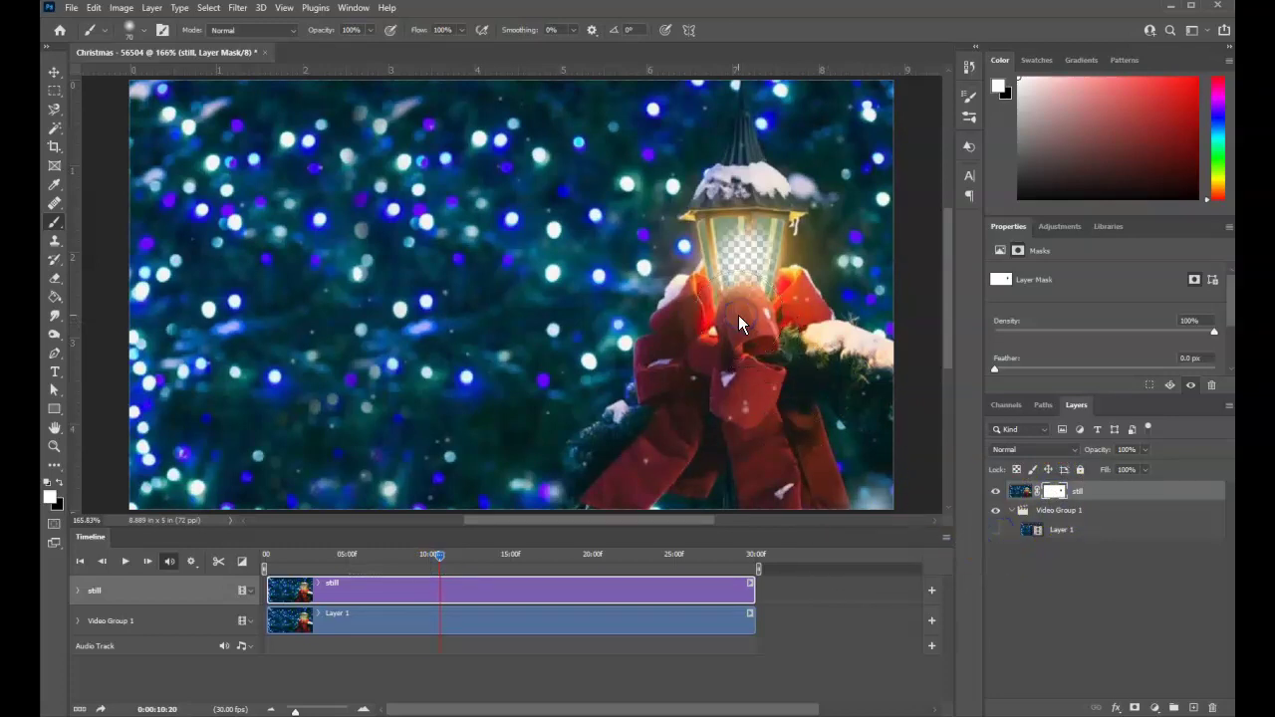
click(739, 317)
click(996, 529)
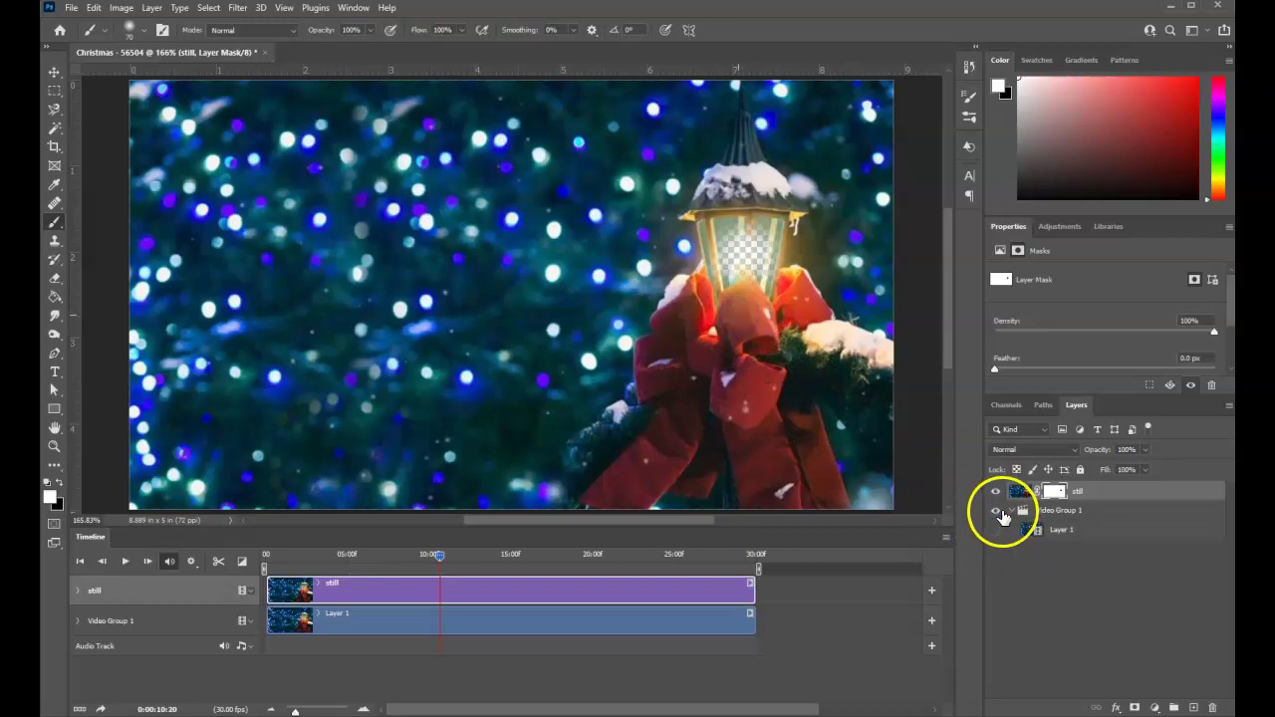
drag(443, 556, 546, 586)
Step: Crop away the left part of the blurred-lights background so the canvas is about 6.94 in wide by 5 in high
key(ctrl+1)
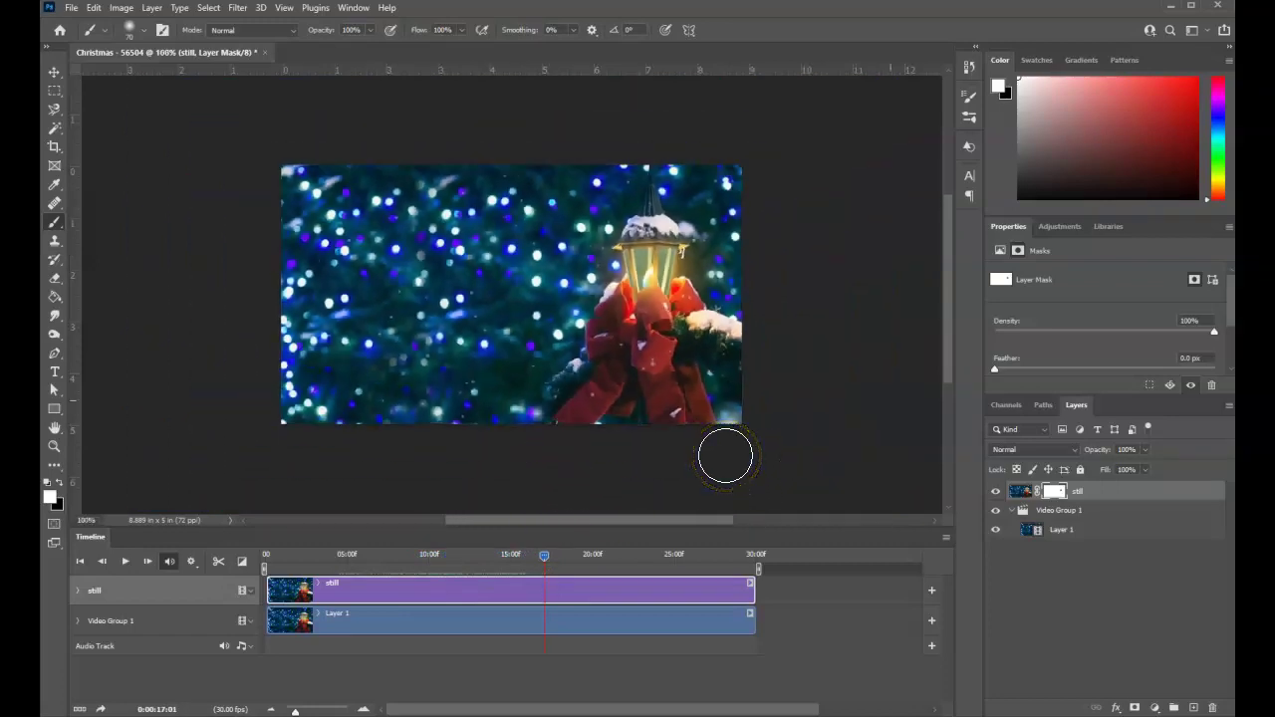
click(55, 146)
drag(282, 296, 369, 299)
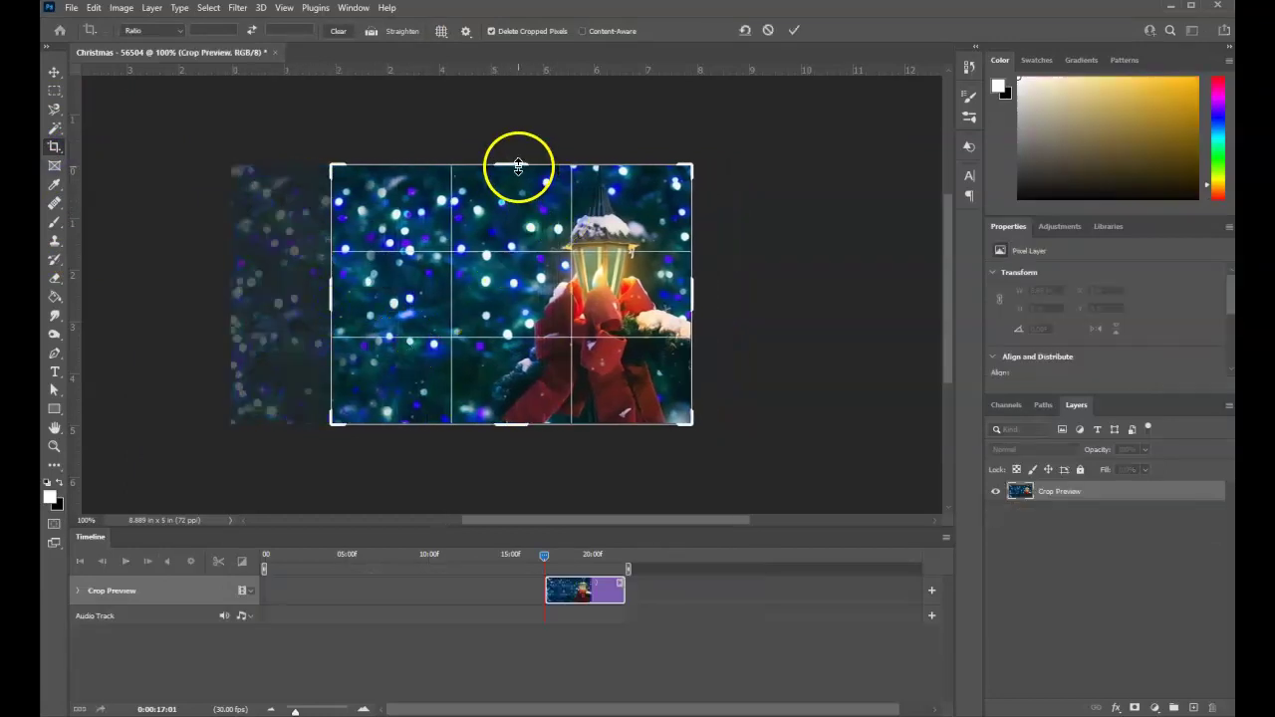
click(795, 30)
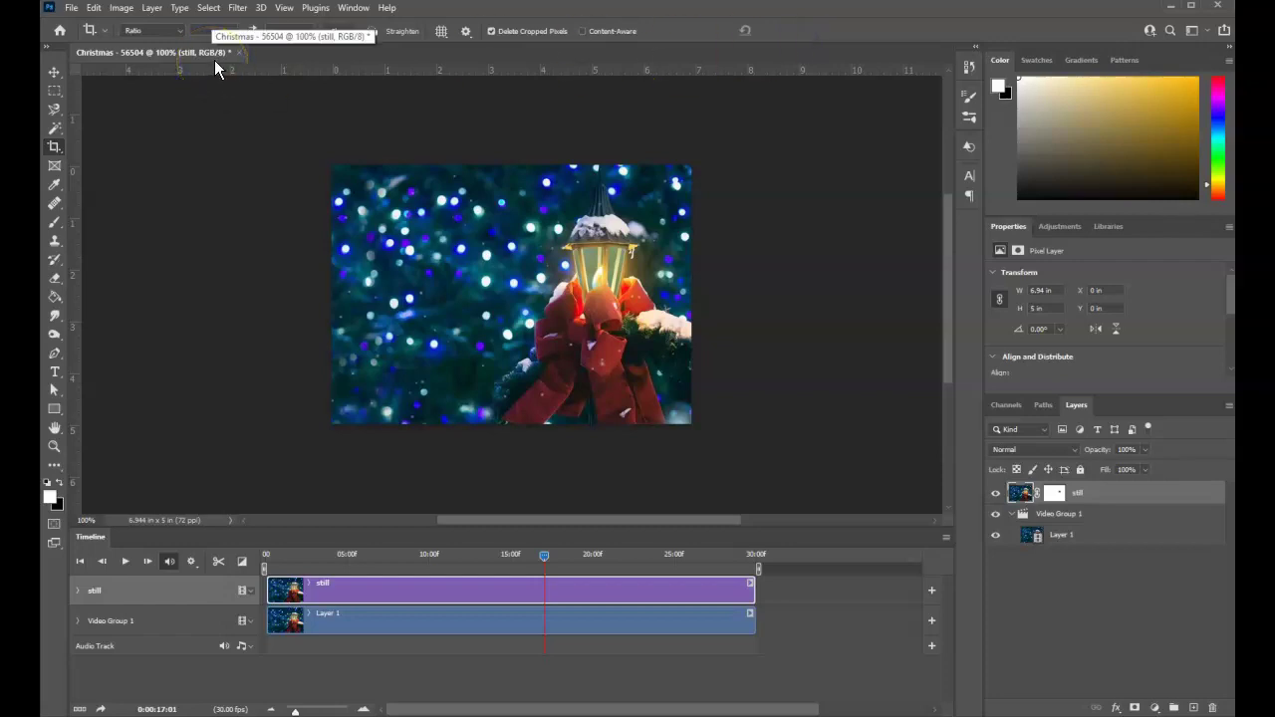
Step: Review the preset and GIF format options in Save for Web, and close the dialog without saving a file
click(71, 8)
mouse_move(111, 230)
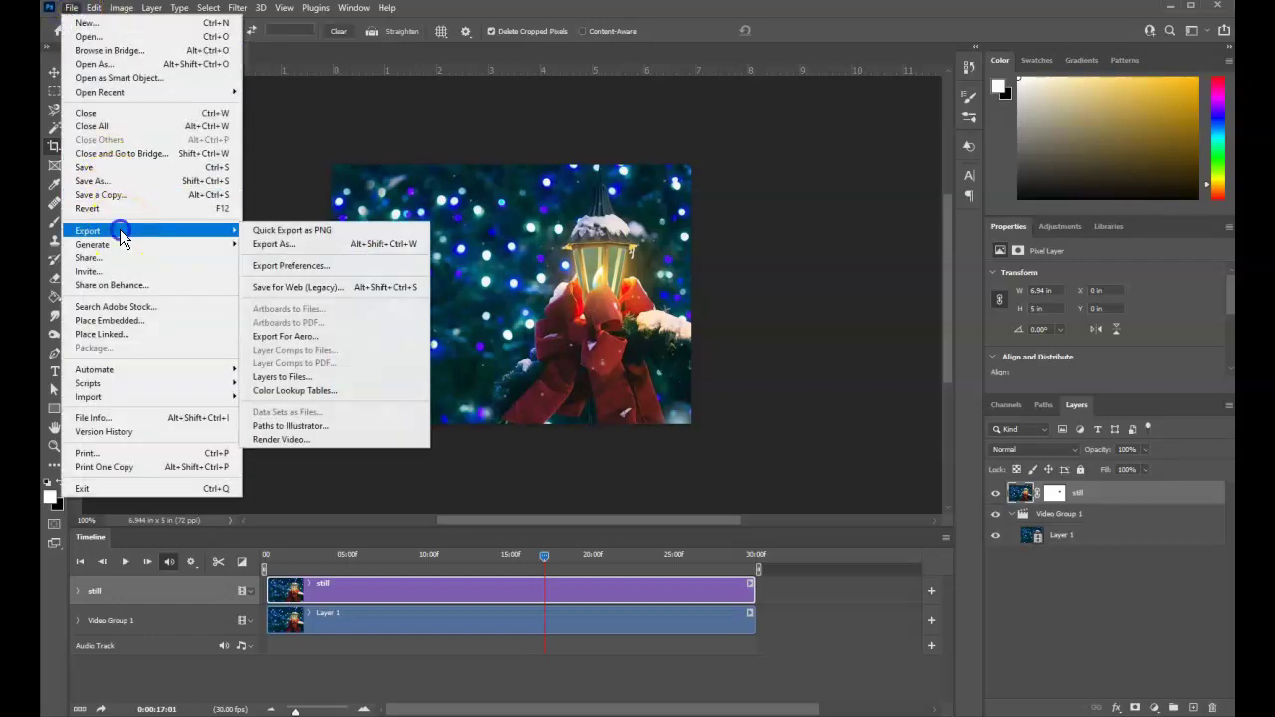
click(316, 288)
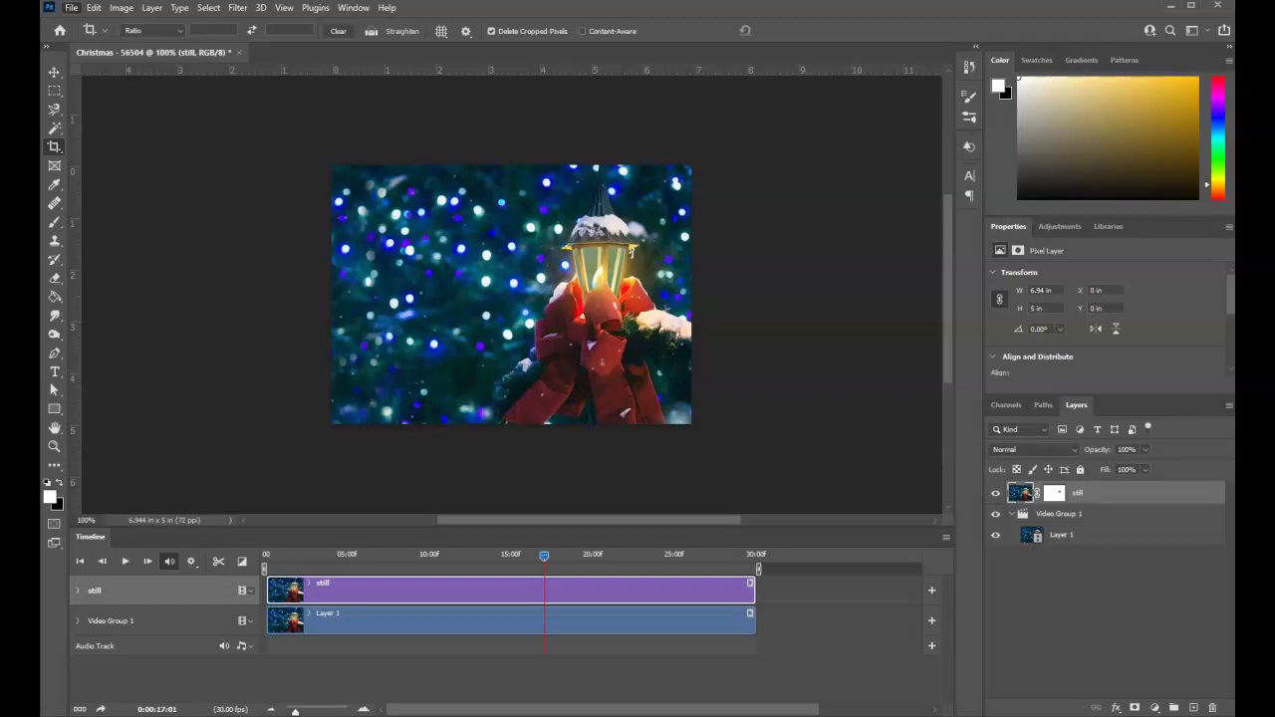
drag(40, 25, 571, 49)
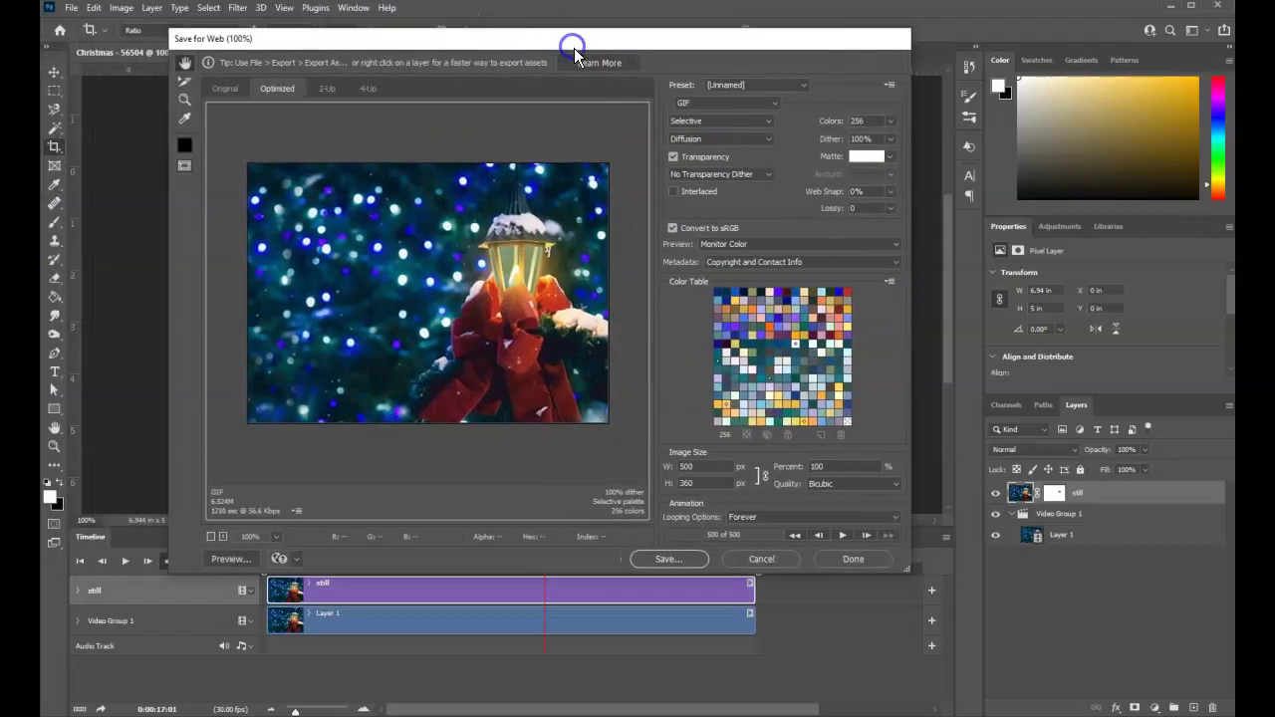
click(717, 106)
click(719, 113)
click(730, 86)
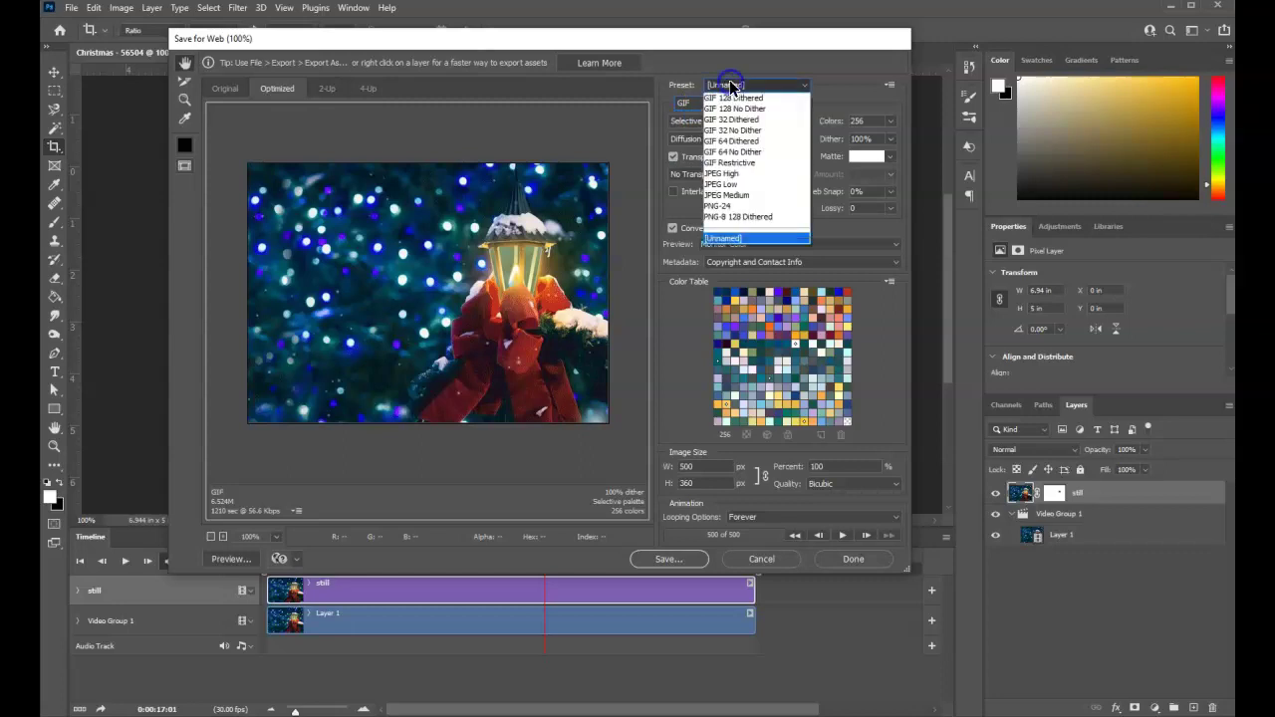
click(739, 86)
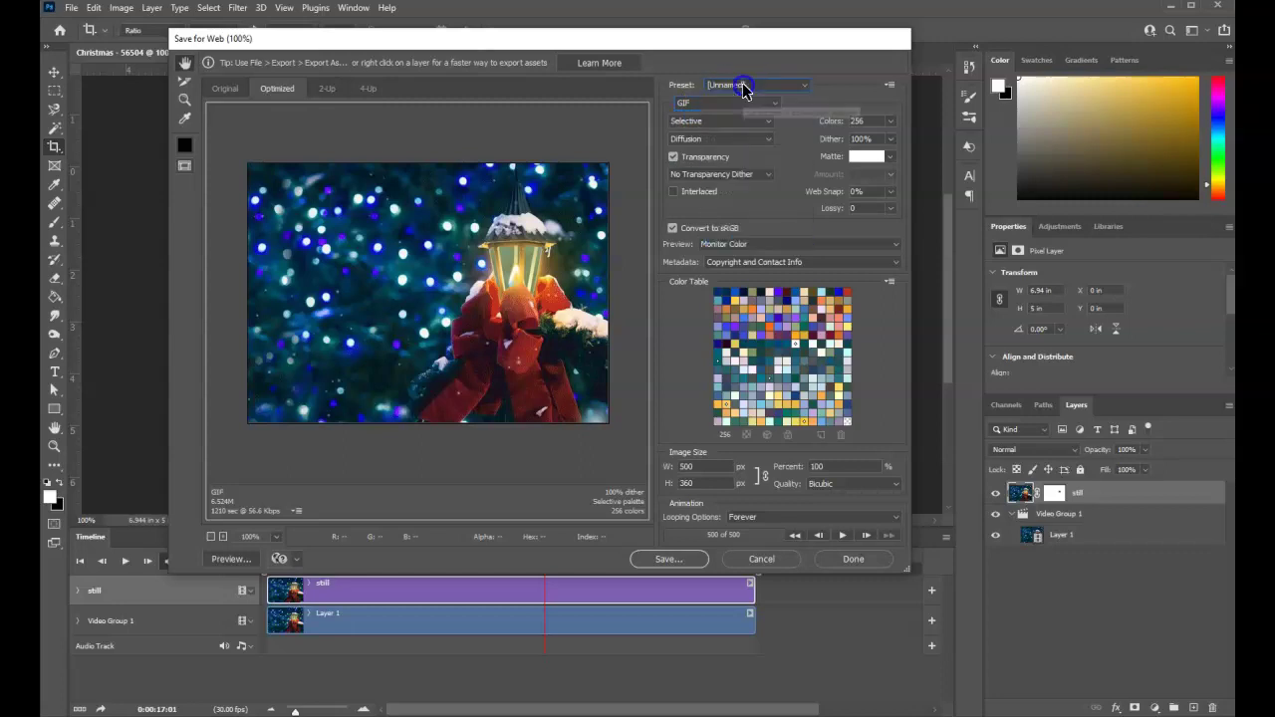
click(694, 106)
click(693, 105)
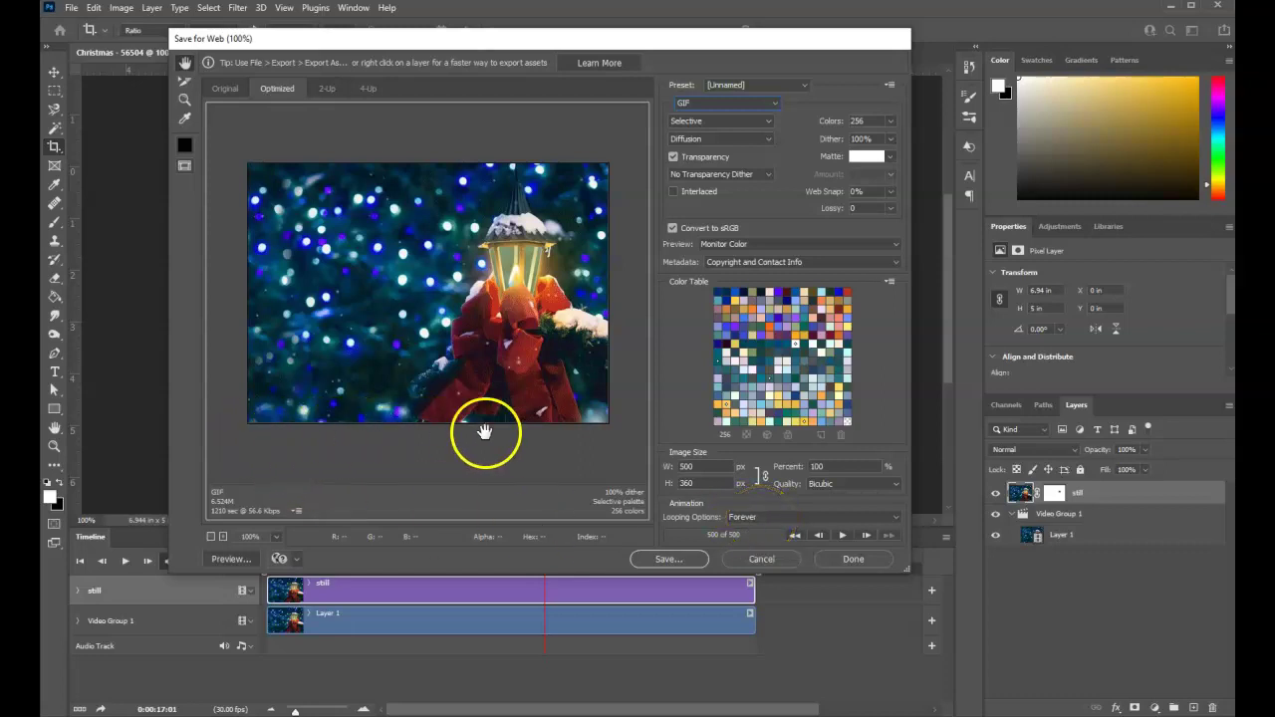
click(854, 559)
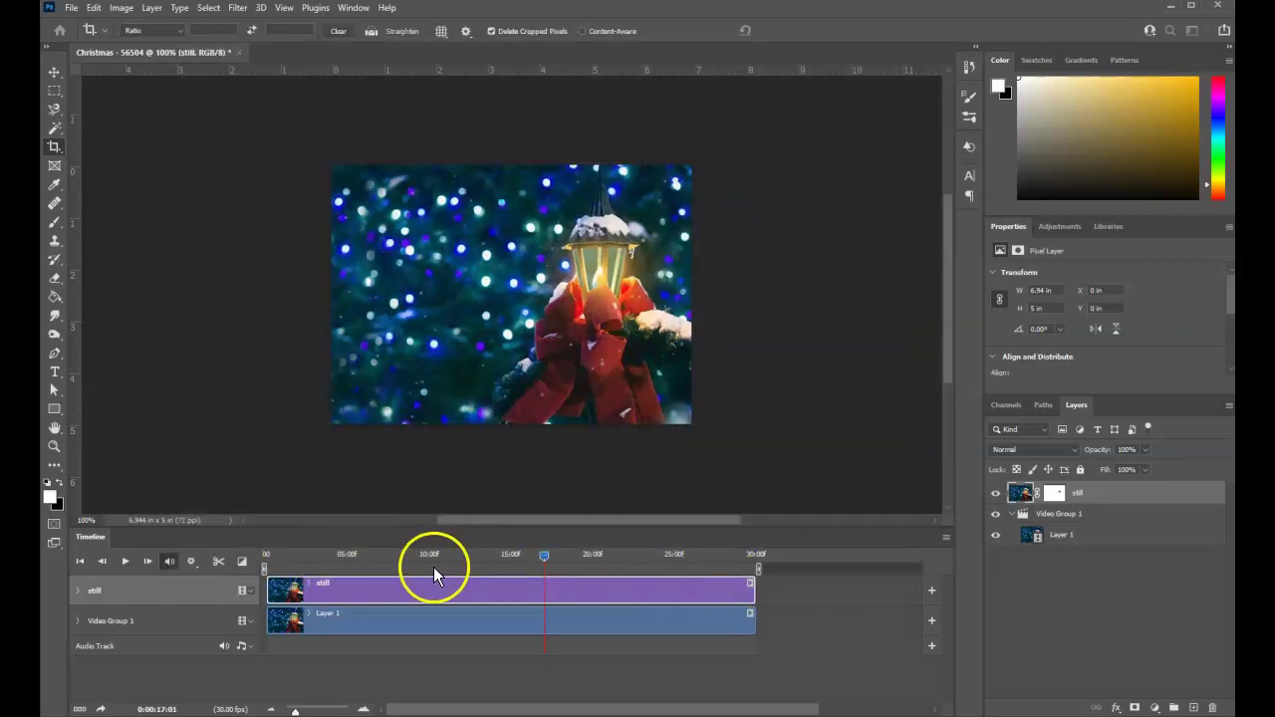
Step: Rewind the timeline to the start and shorten the work area to roughly its first 1.5 seconds
drag(544, 554, 263, 566)
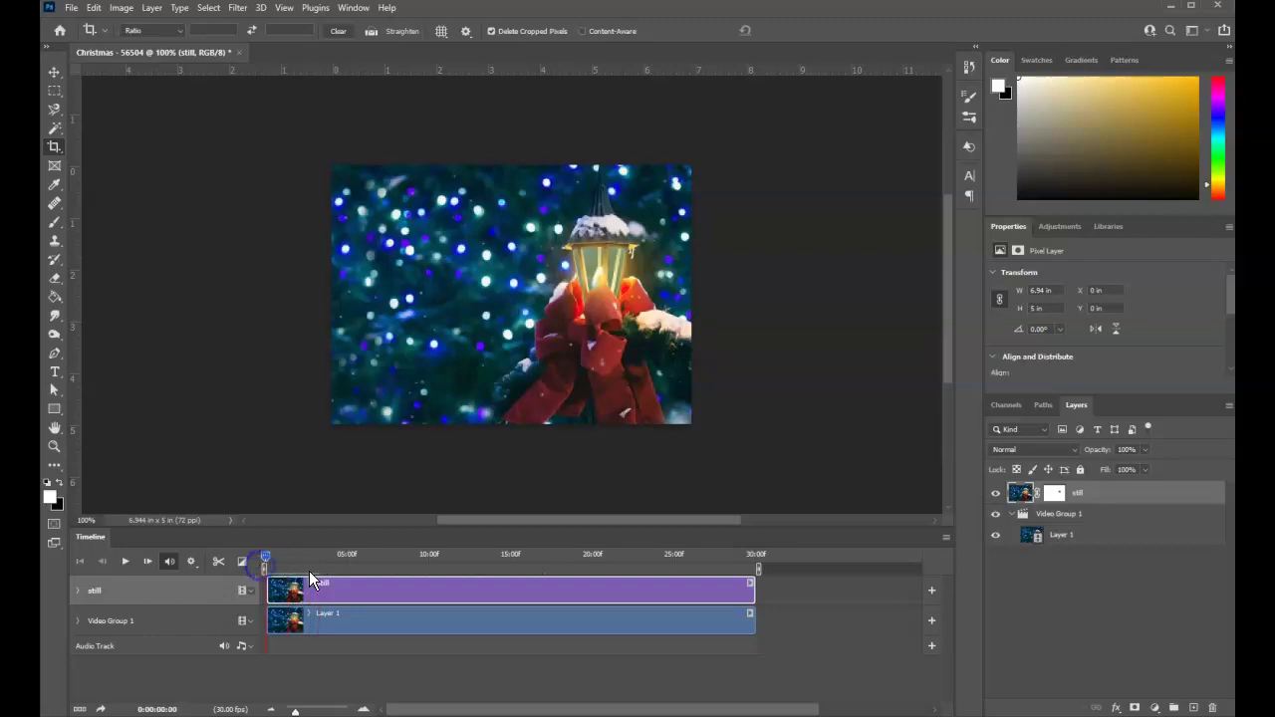
key(space)
click(289, 592)
drag(758, 570, 270, 556)
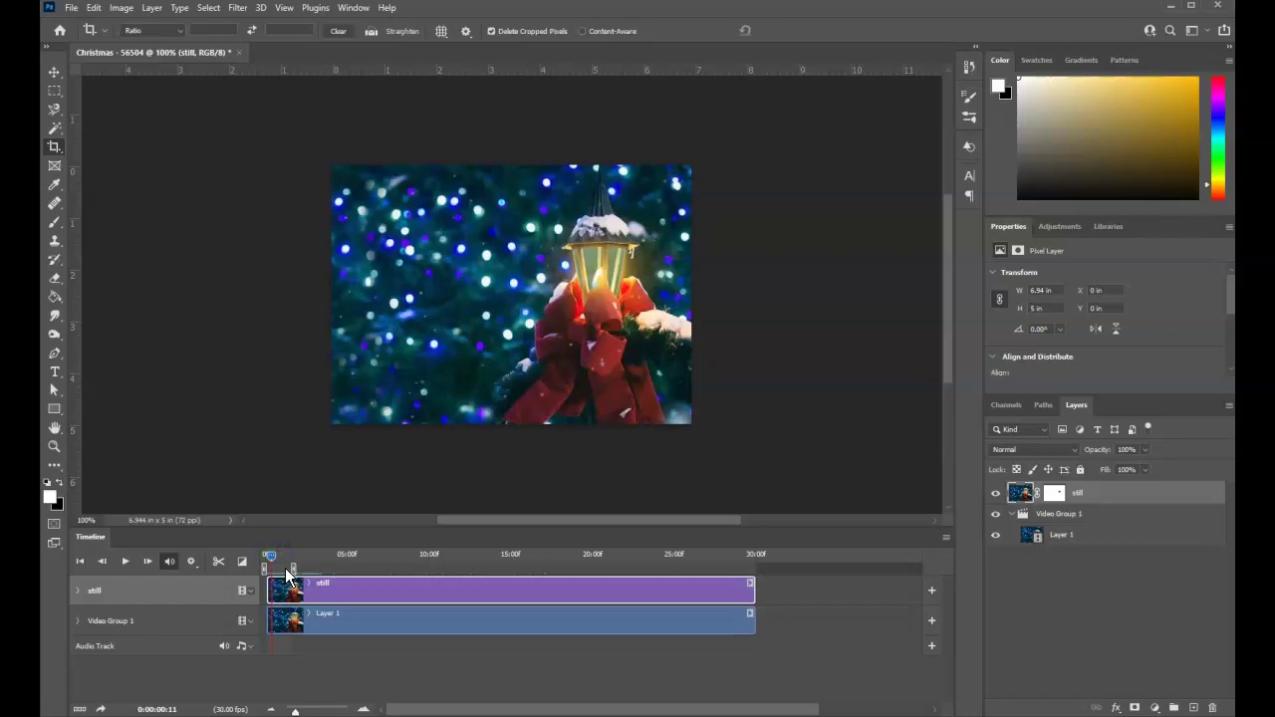
Step: Export the shortened animation through Save for Web as a GIF named christmasgif in the Videos folder
click(71, 7)
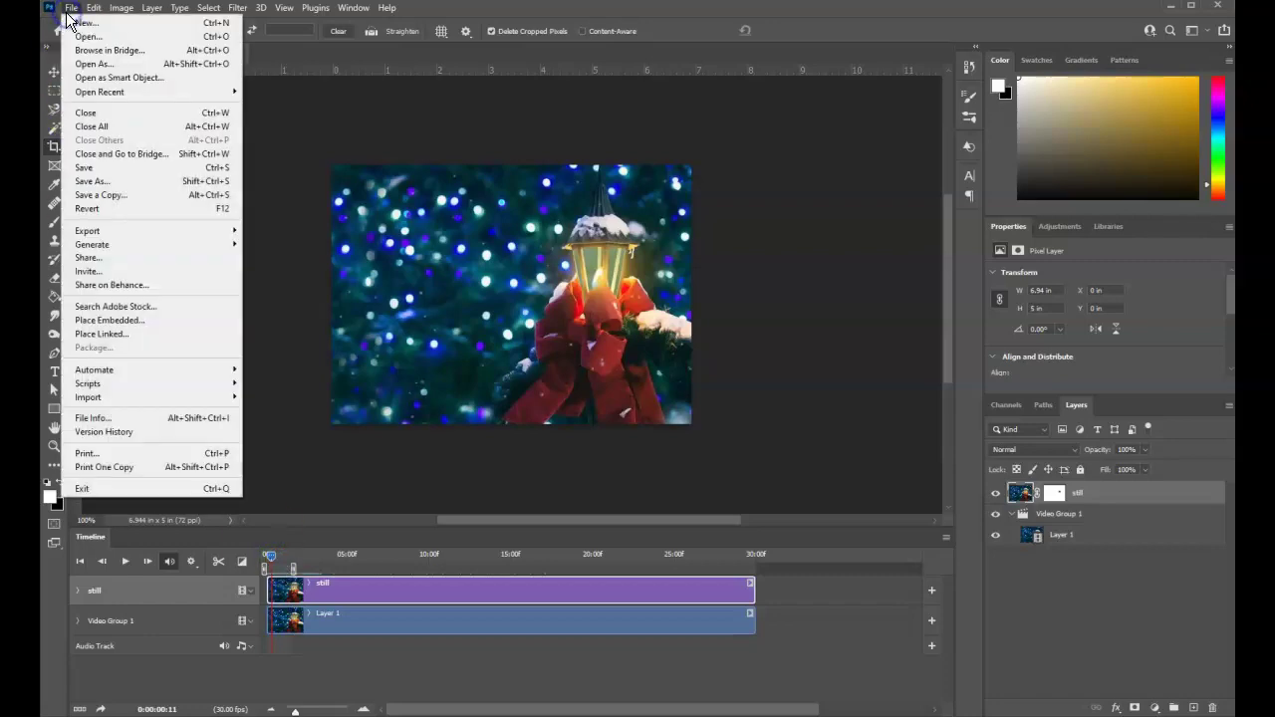
mouse_move(135, 237)
click(285, 286)
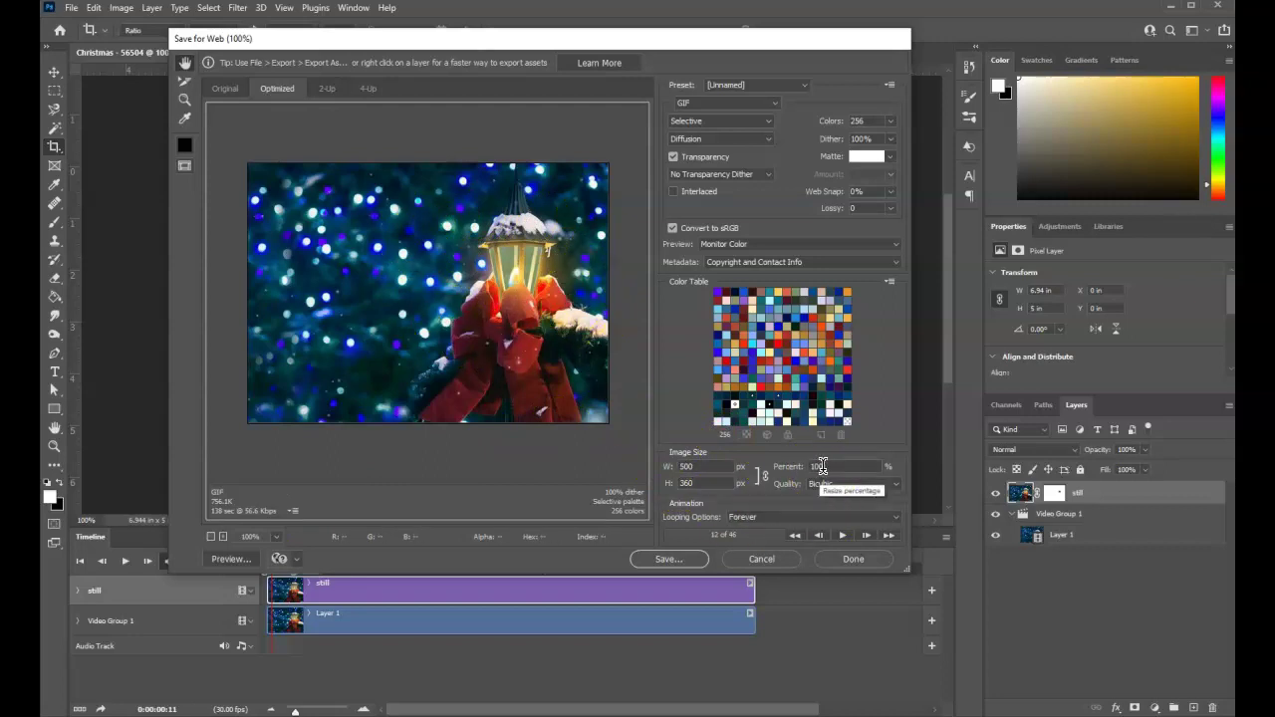
click(672, 560)
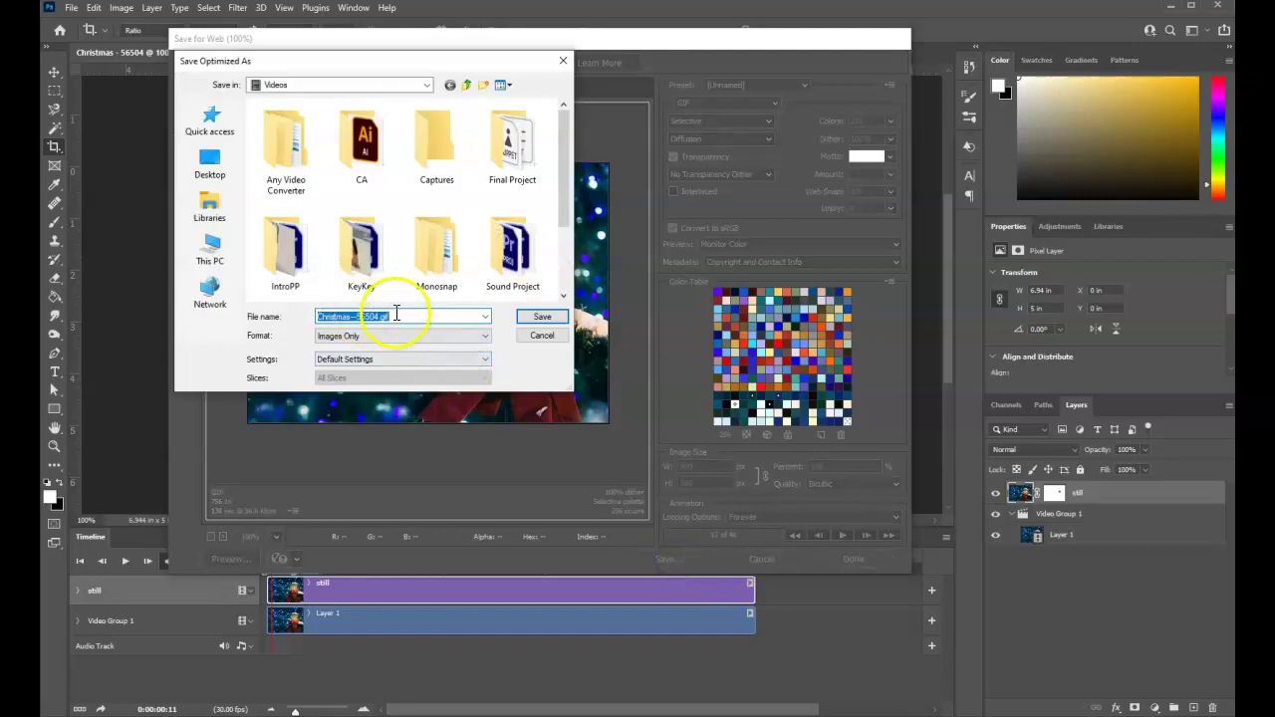
text(cgrus)
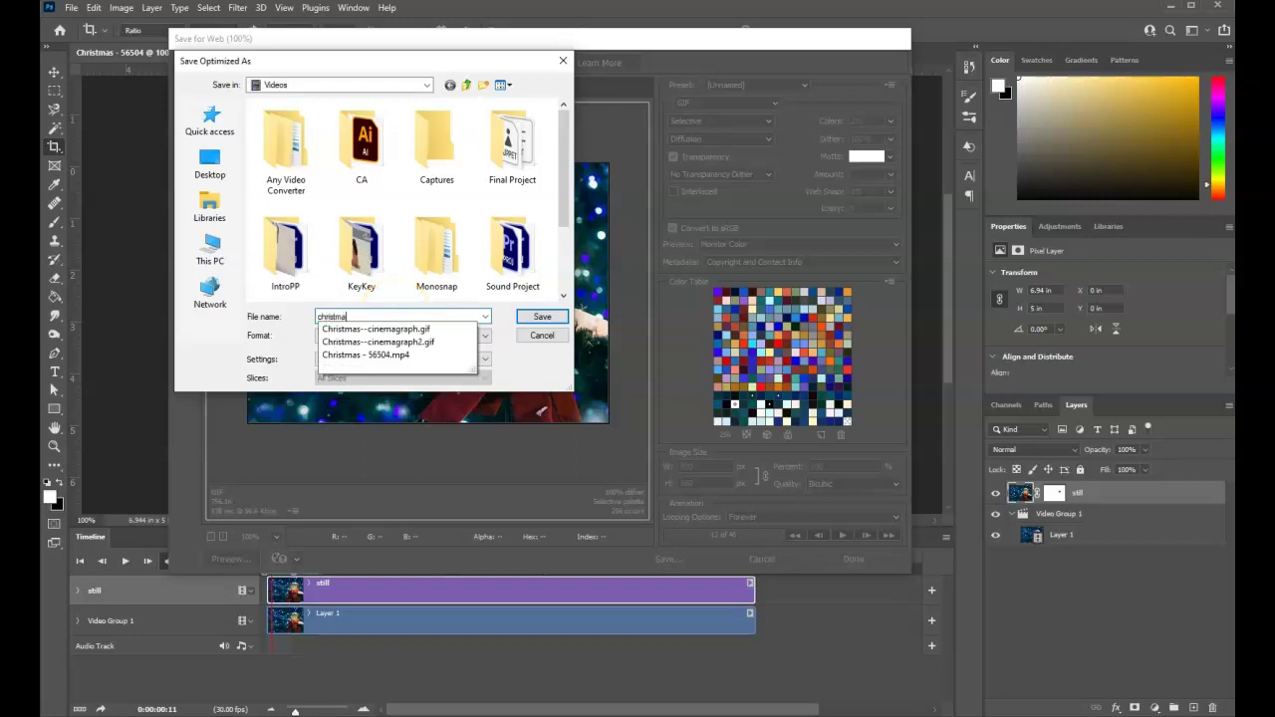
text(sgif)
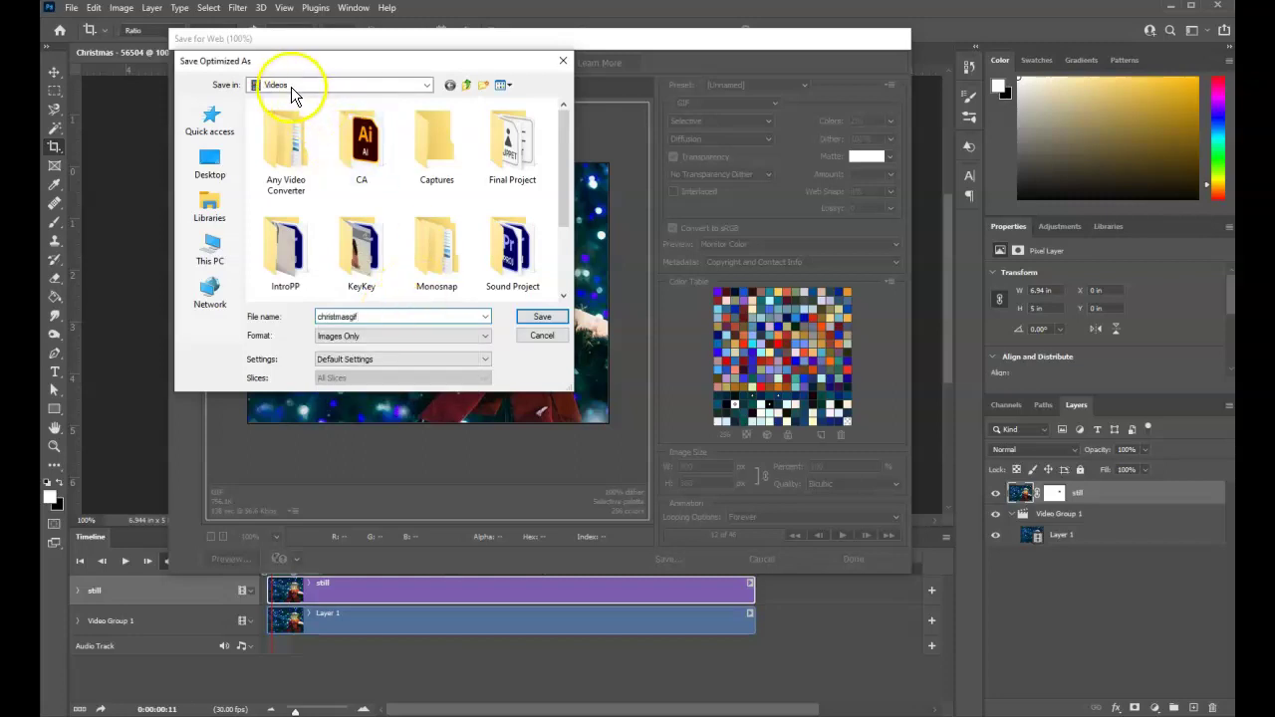
click(543, 318)
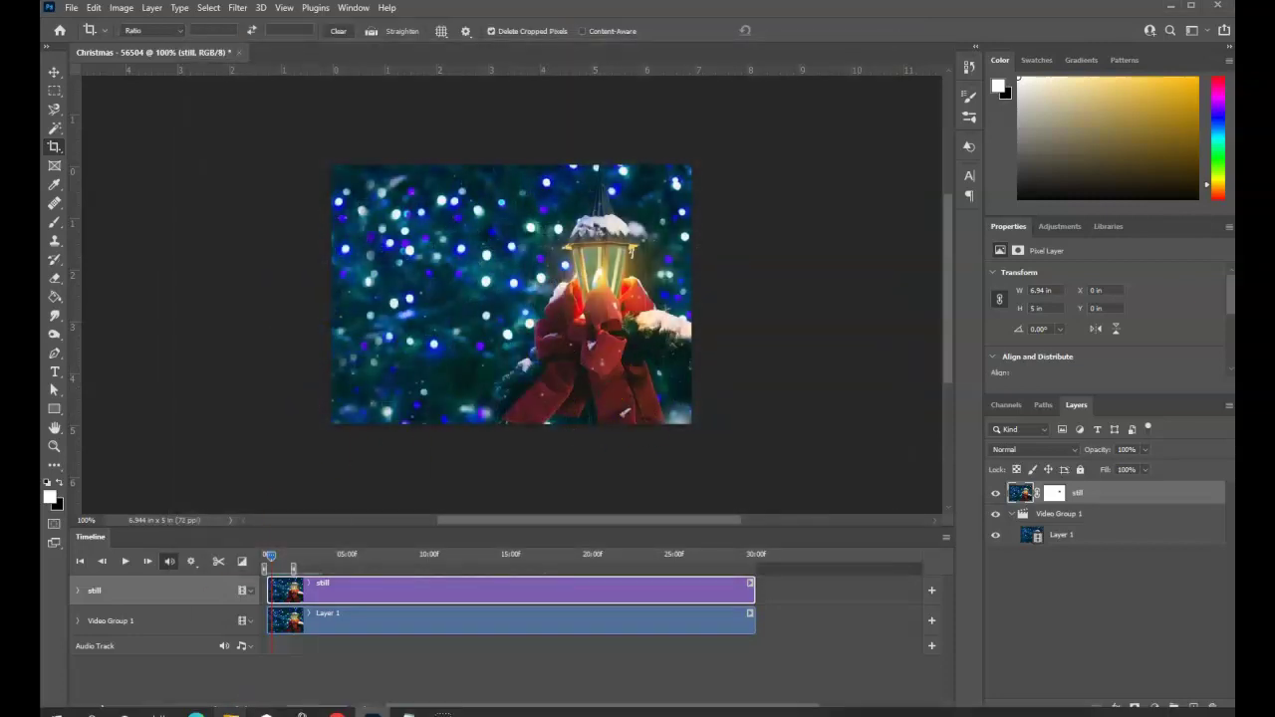
Step: Switch to File Explorer, locate christmasgif.gif in the Videos folder, and choose to create a new video from it
mouse_move(230, 709)
click(955, 666)
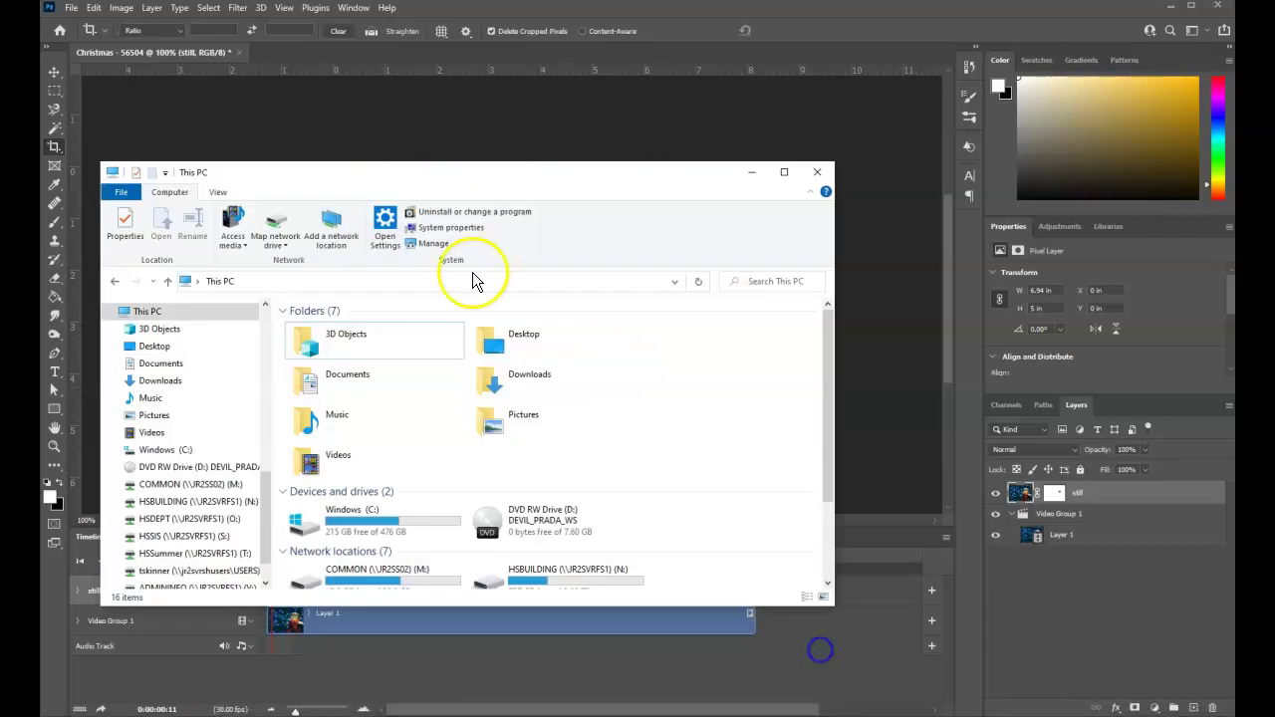
click(152, 434)
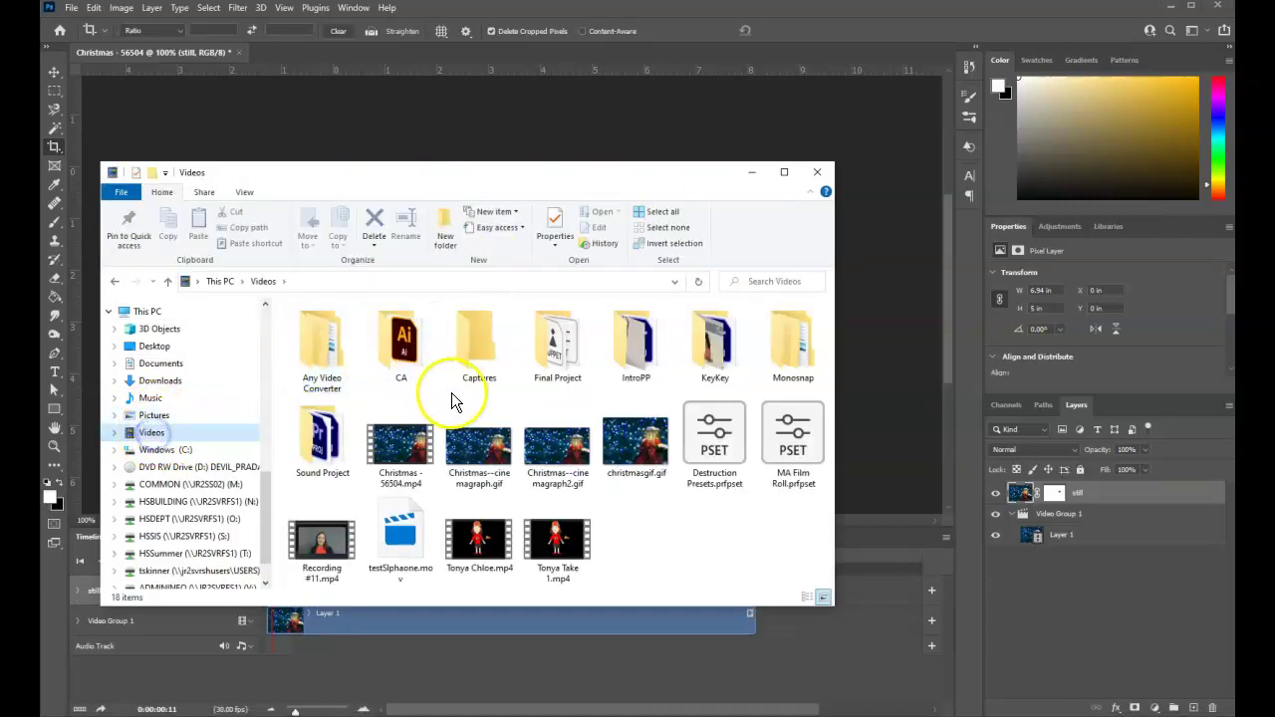
click(641, 461)
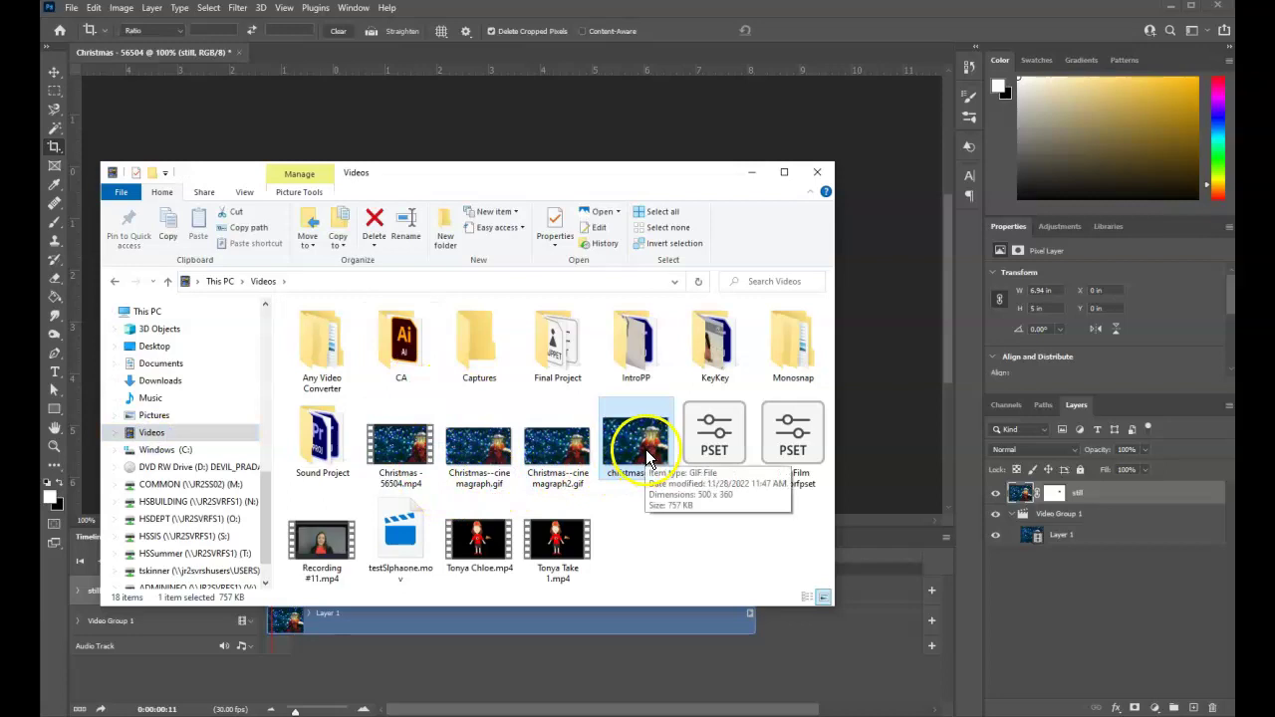
right_click(647, 458)
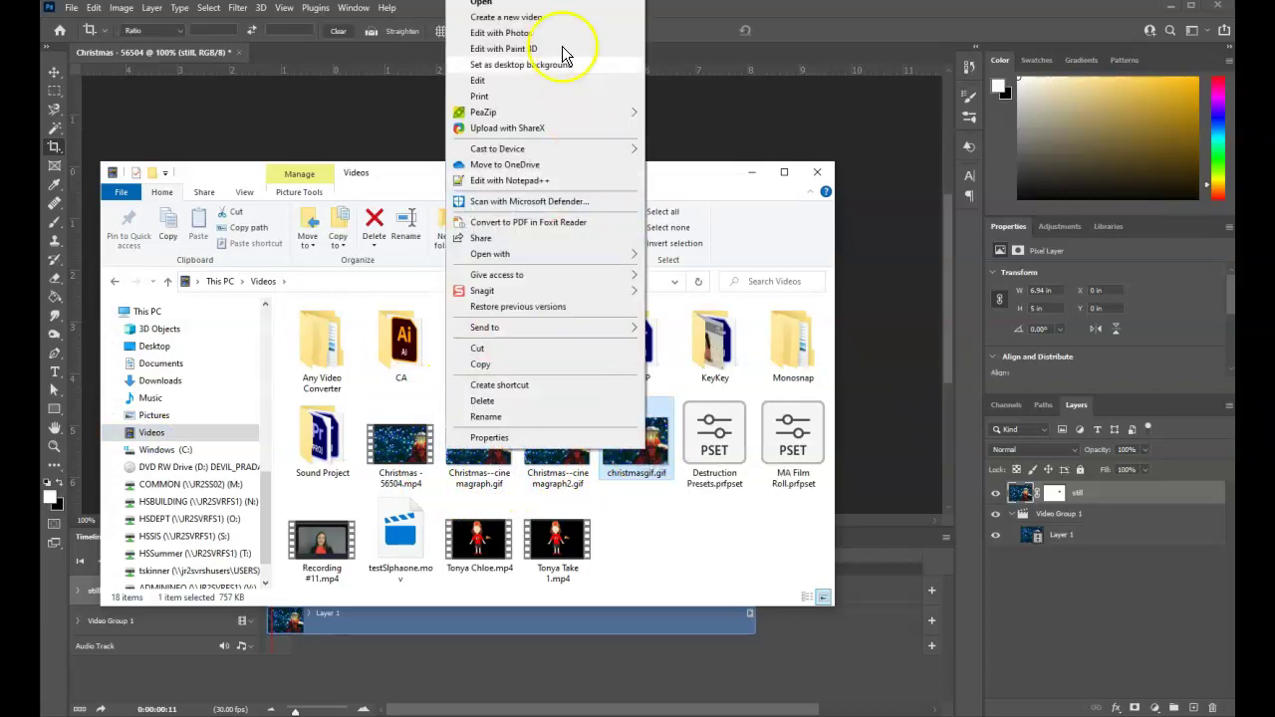
click(538, 18)
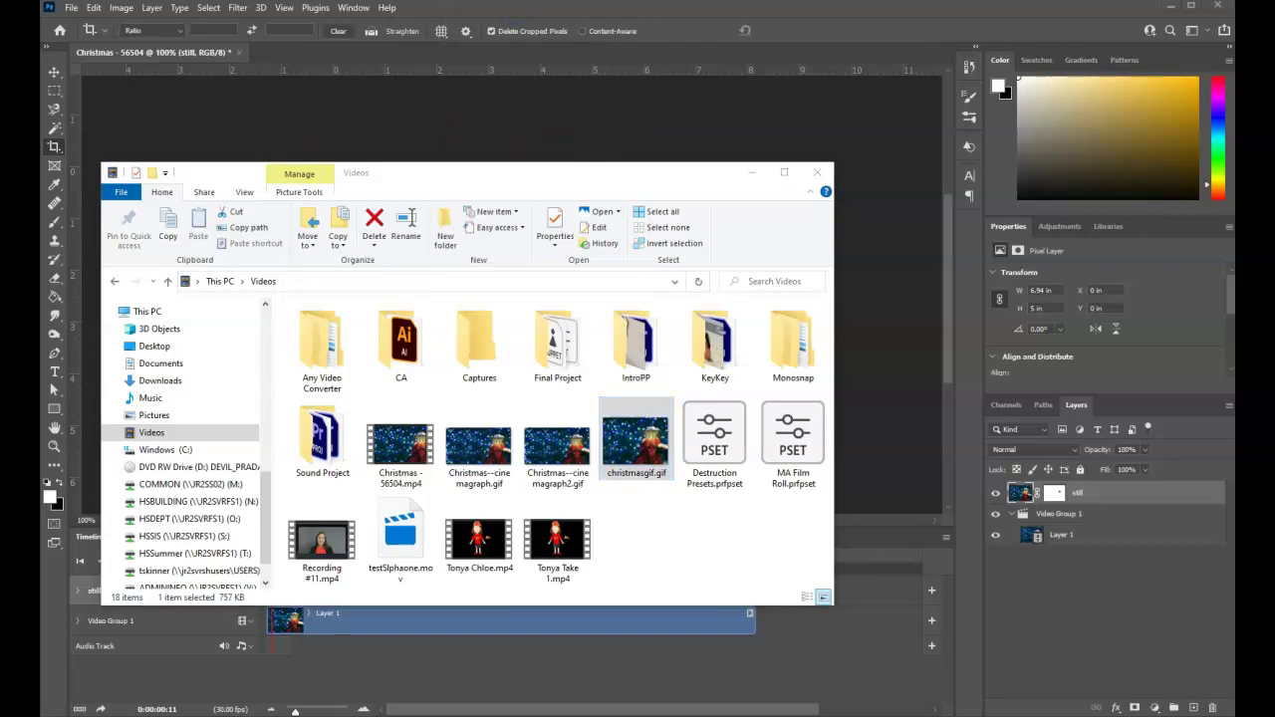